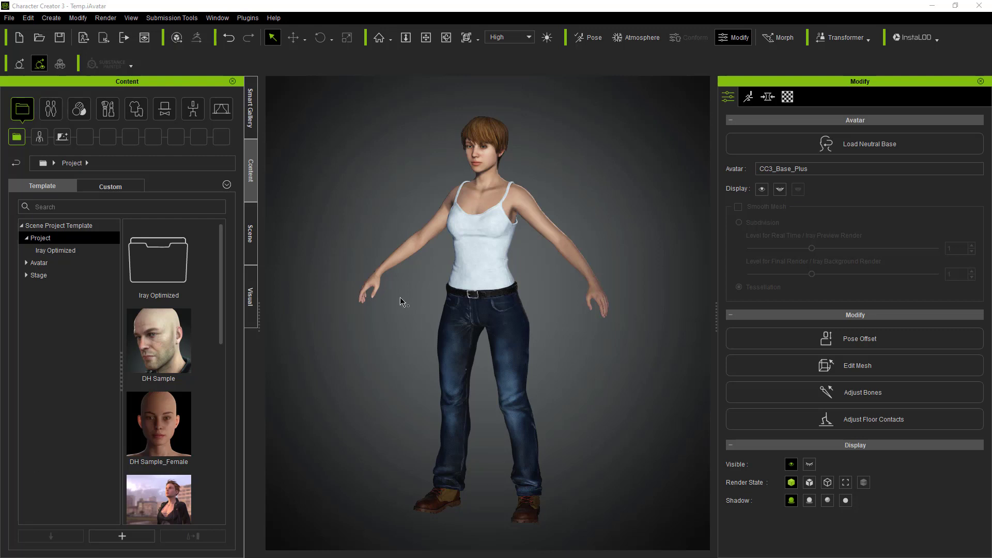
- Open the clothed character's FBX export settings with the advanced options shown
left_click(9, 18)
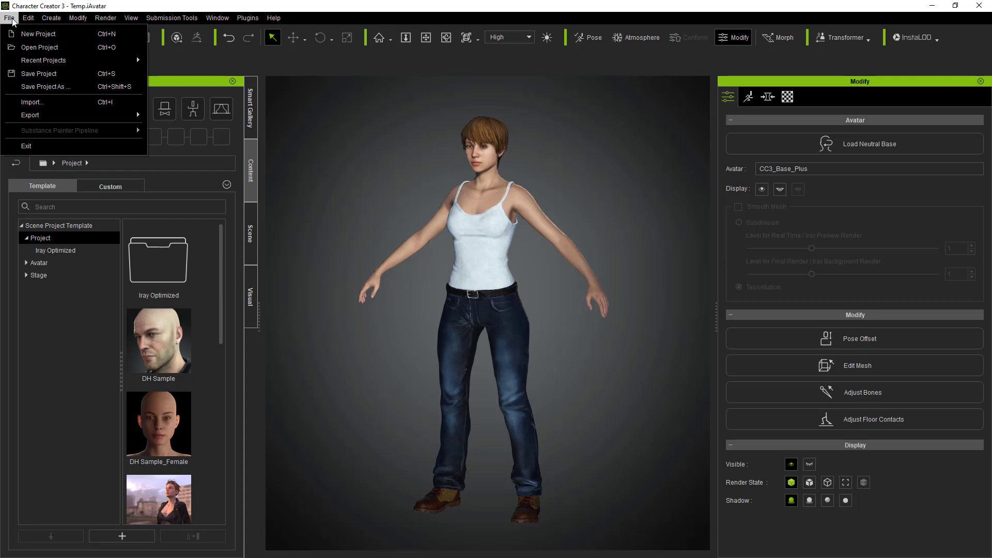
mouse_move(54, 115)
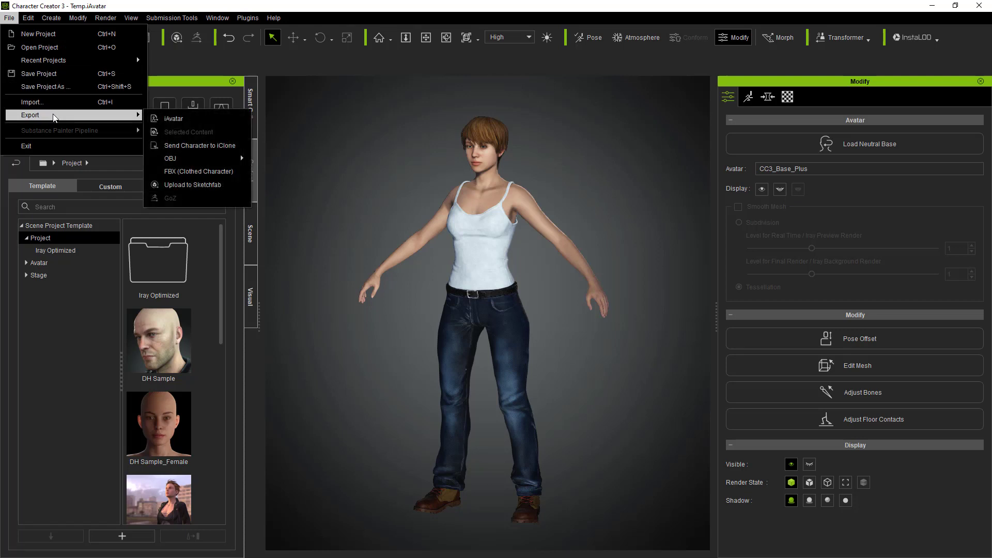
left_click(201, 171)
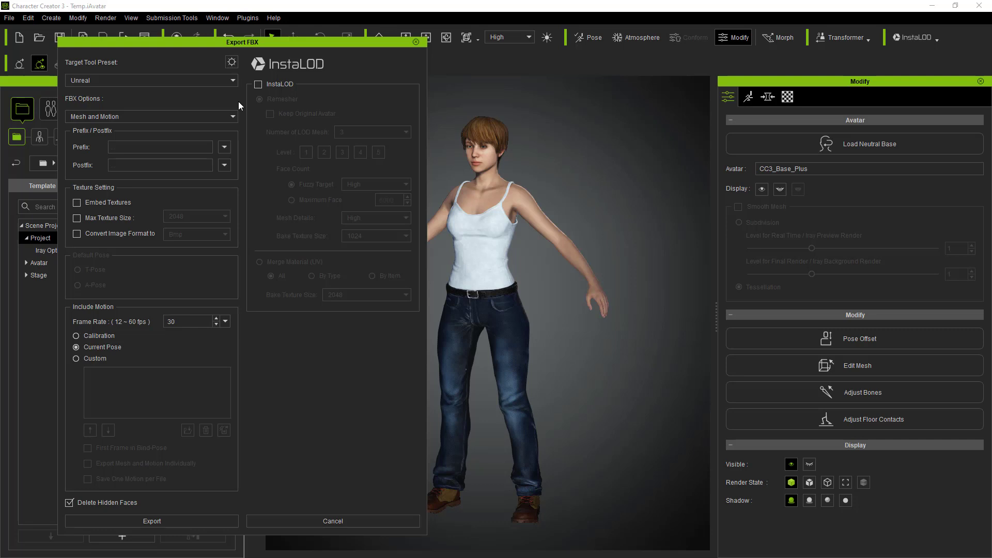
left_click(232, 63)
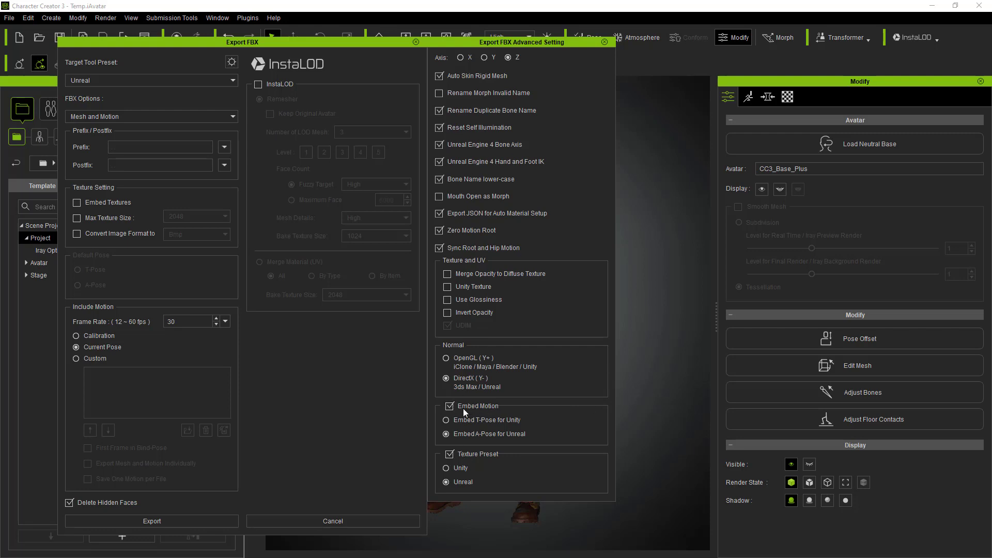
- Close the FBX export settings without exporting and scrub the dance to frame 126
left_click(605, 42)
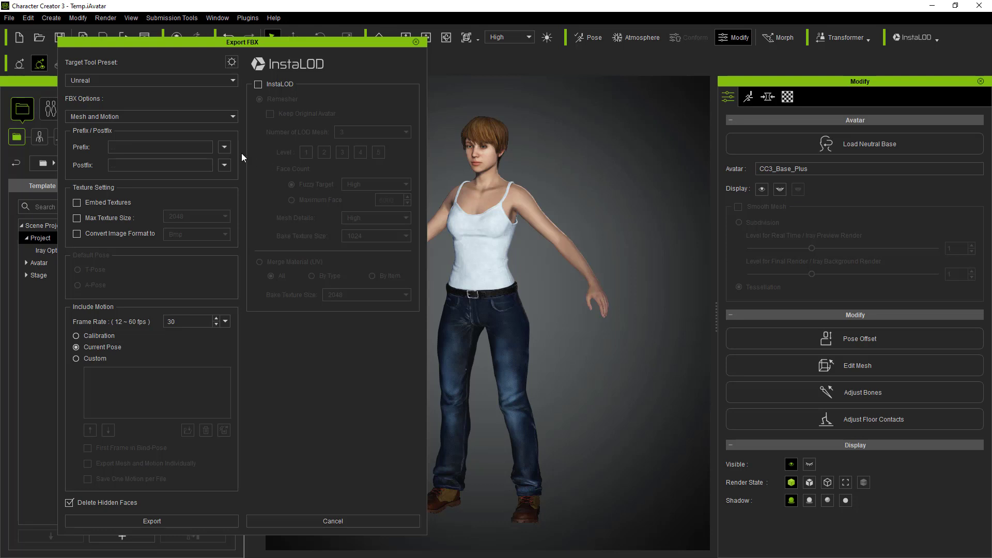
left_click(232, 62)
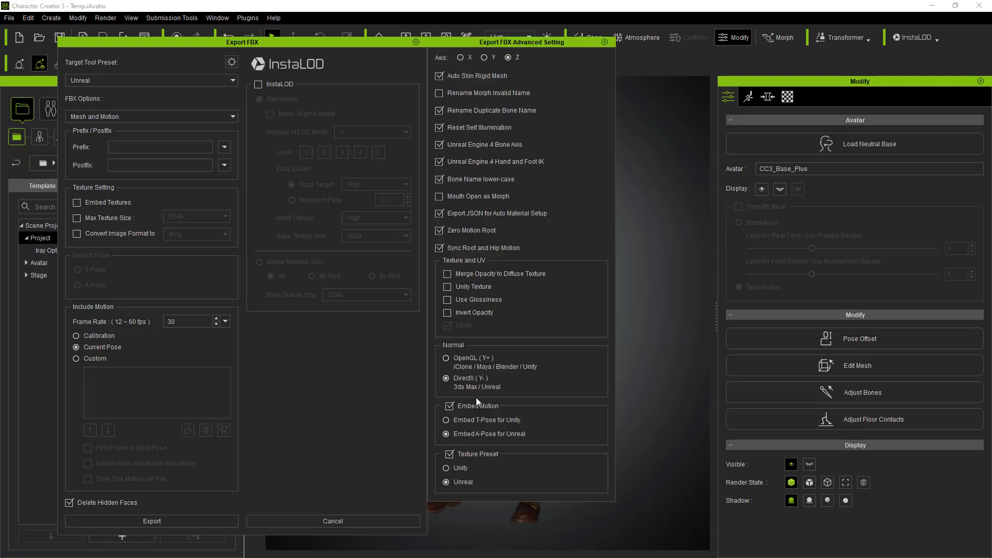
left_click(604, 41)
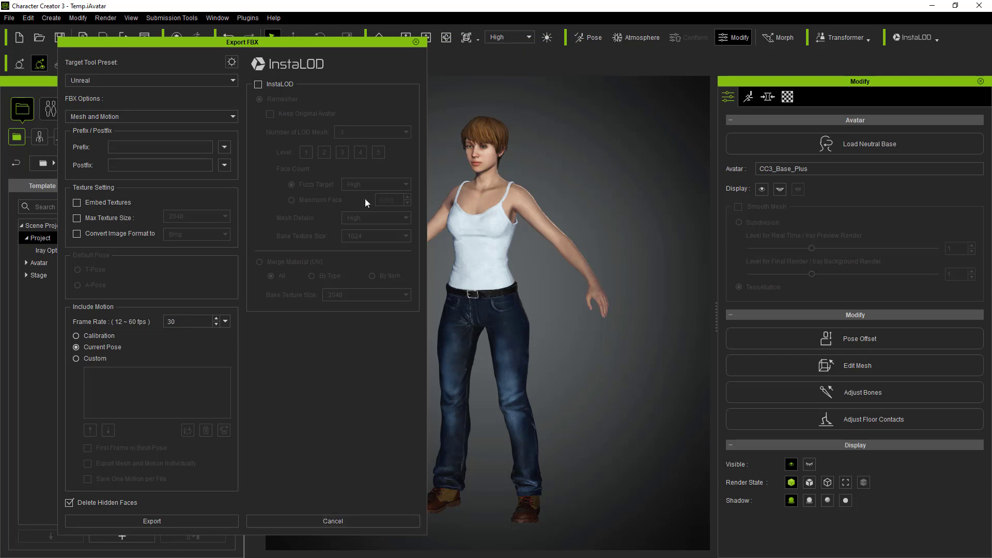
left_click(416, 42)
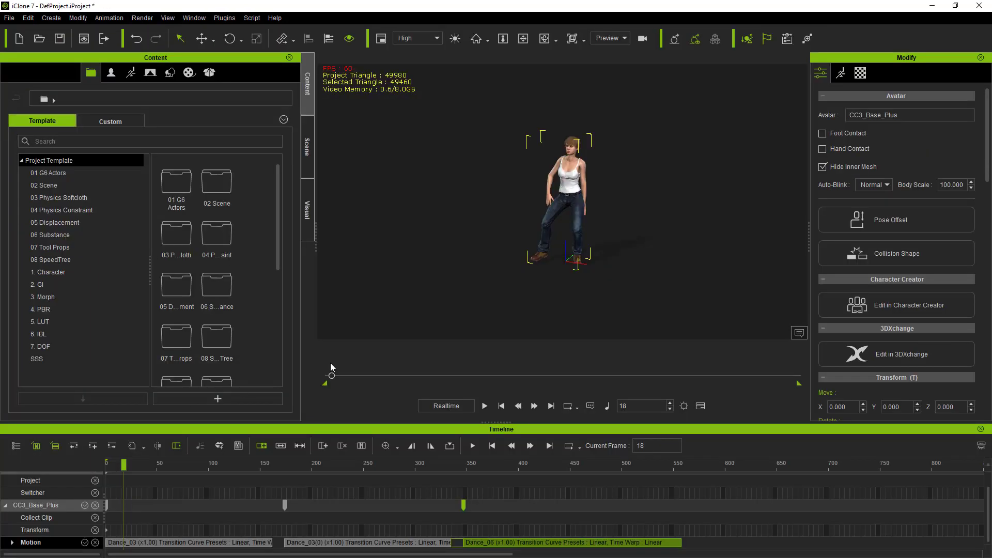
left_click_drag(332, 377, 403, 389)
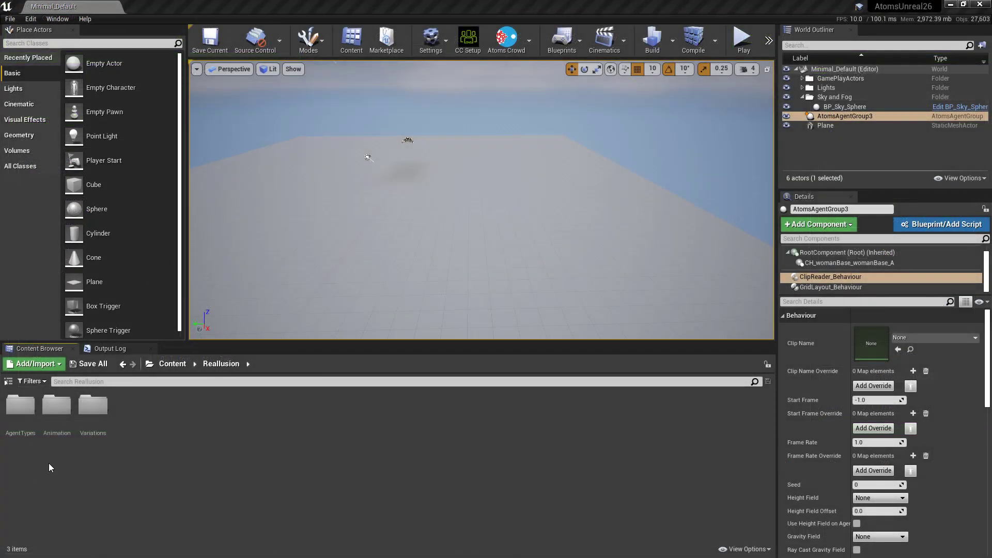
- Open the AgentTypes folder and look over the CC Setup import options before closing them
double_click(20, 405)
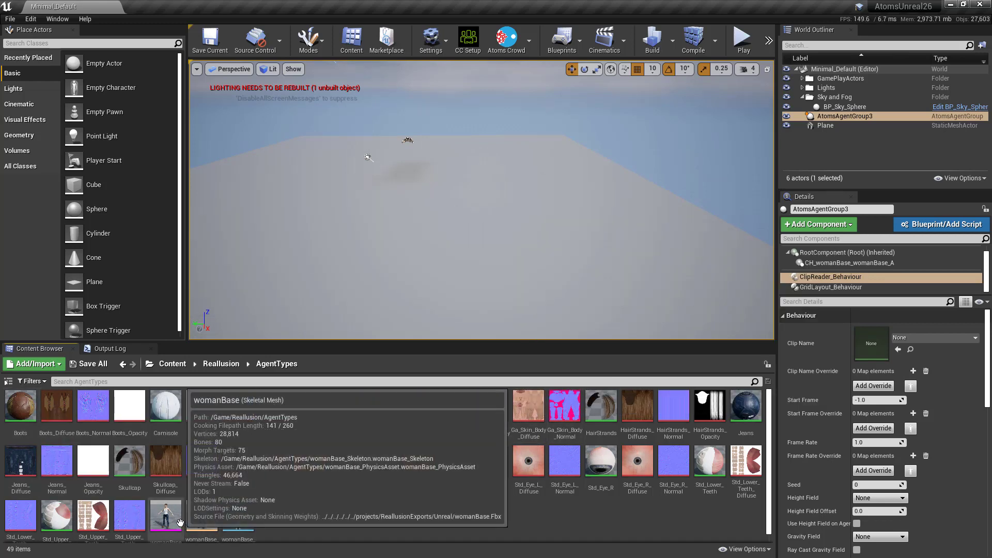
left_click(467, 52)
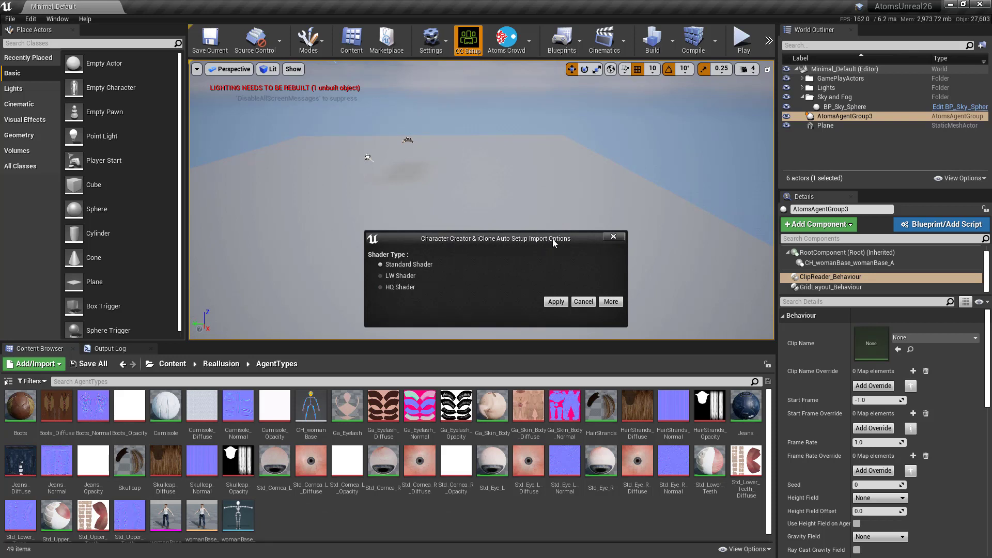
left_click(613, 237)
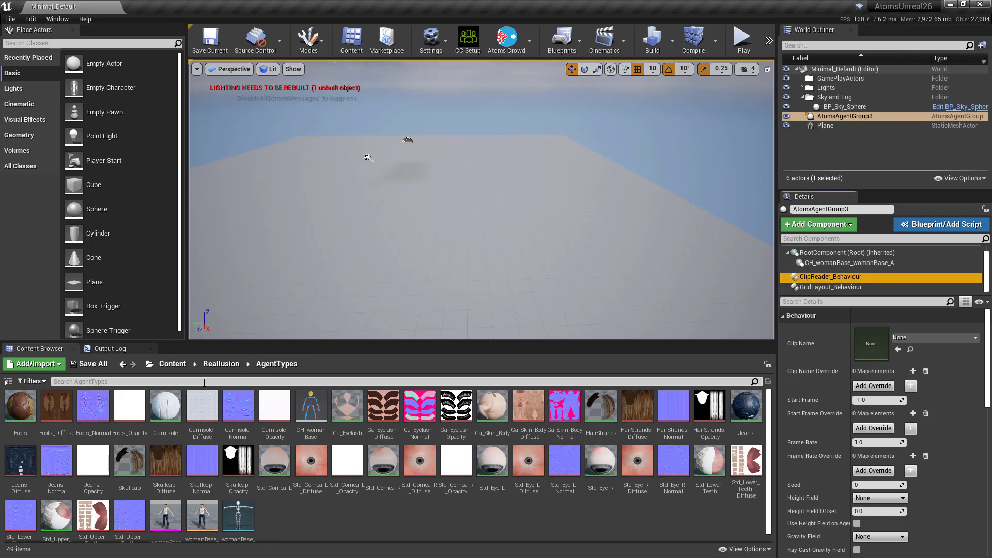
mouse_move(249, 423)
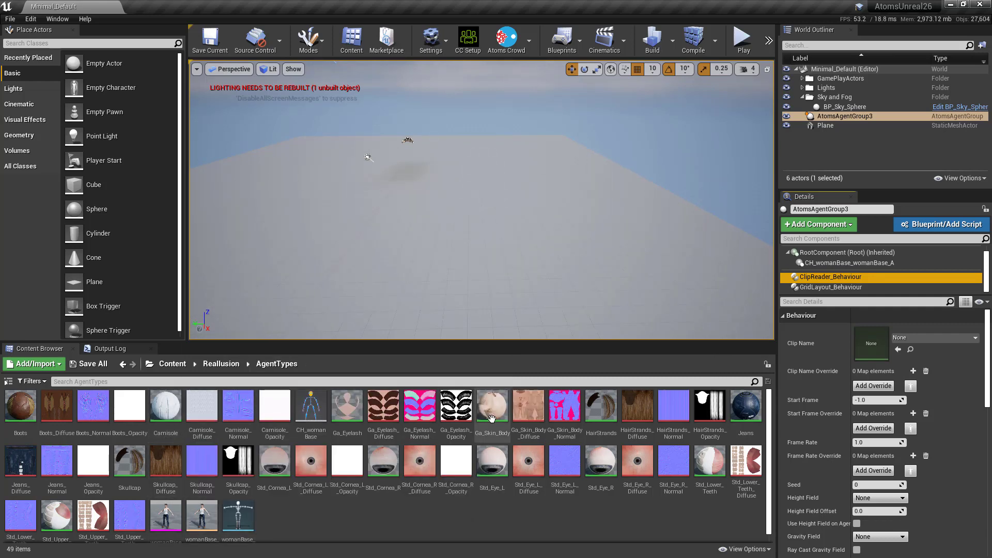
mouse_move(235, 516)
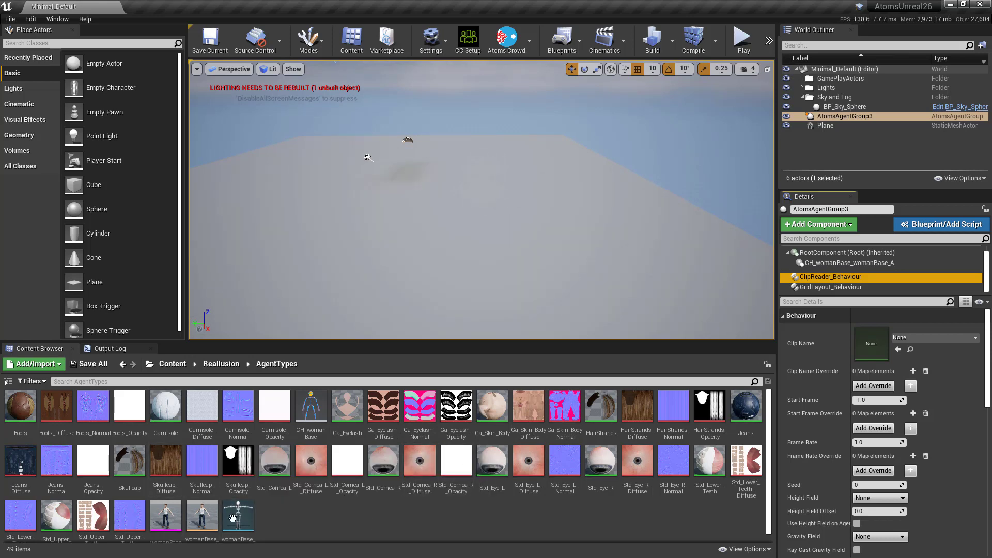
- Return to the AgentTypes folder and select the womanBase_Skeleton asset
key("BackSpace")
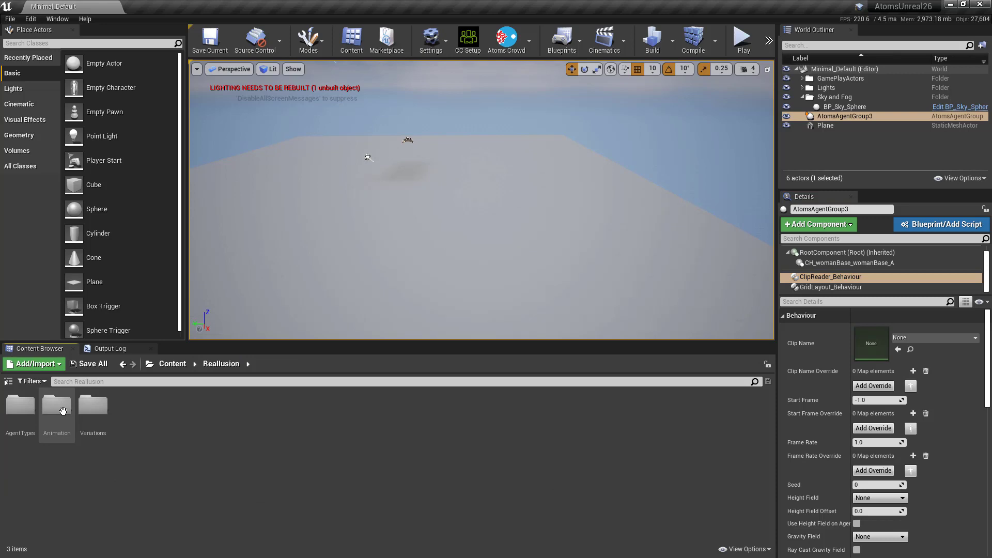
double_click(59, 408)
left_click(222, 364)
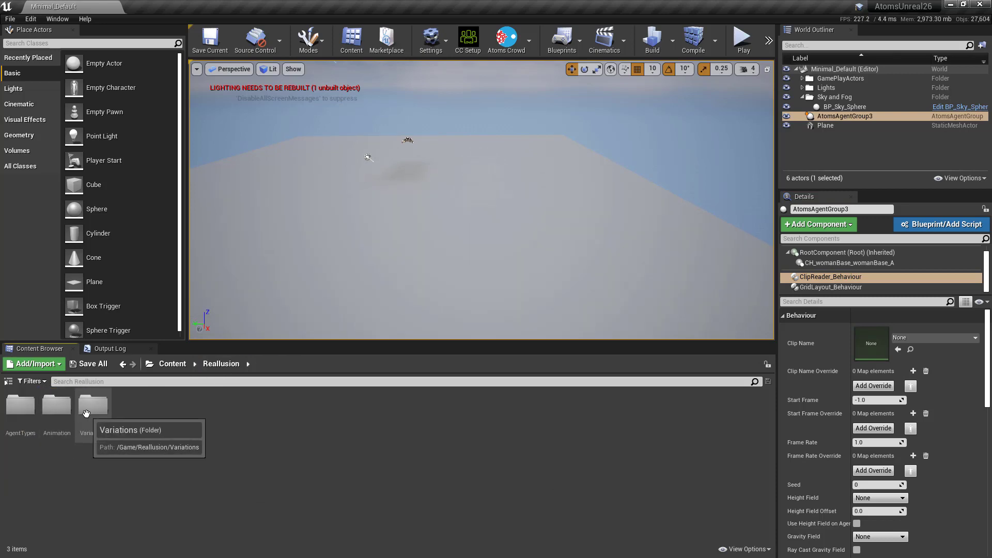
double_click(21, 406)
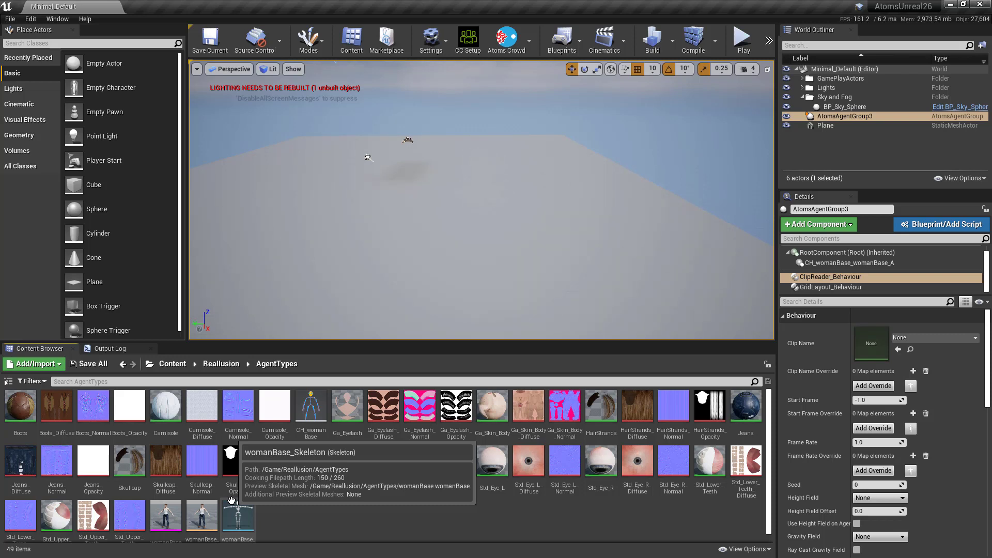
left_click(238, 521)
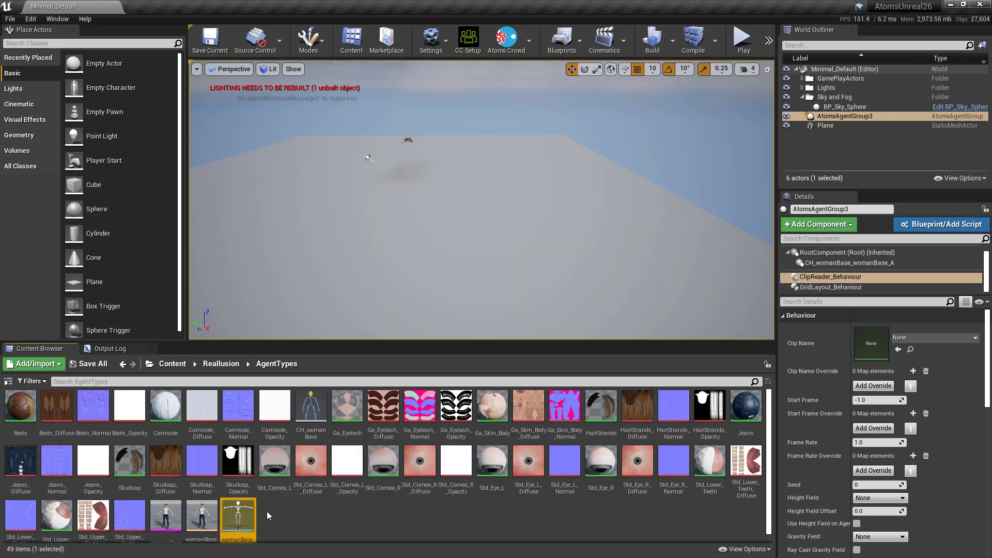
- Run Atoms Crowd > Assets > Reallusion > Create An Agent Type (A Game Pose)
scroll(267, 516, "down", 1)
left_click(513, 52)
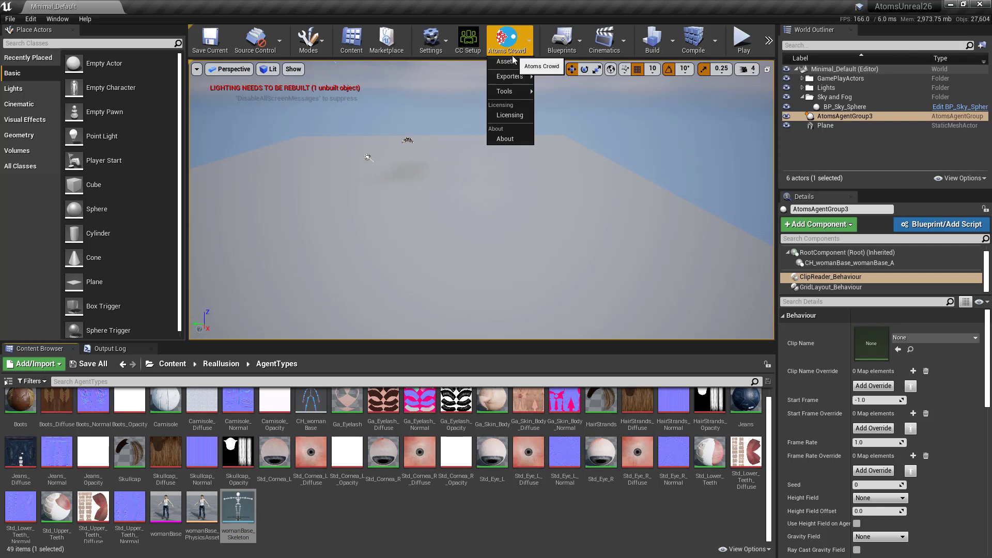
mouse_move(510, 62)
mouse_move(578, 103)
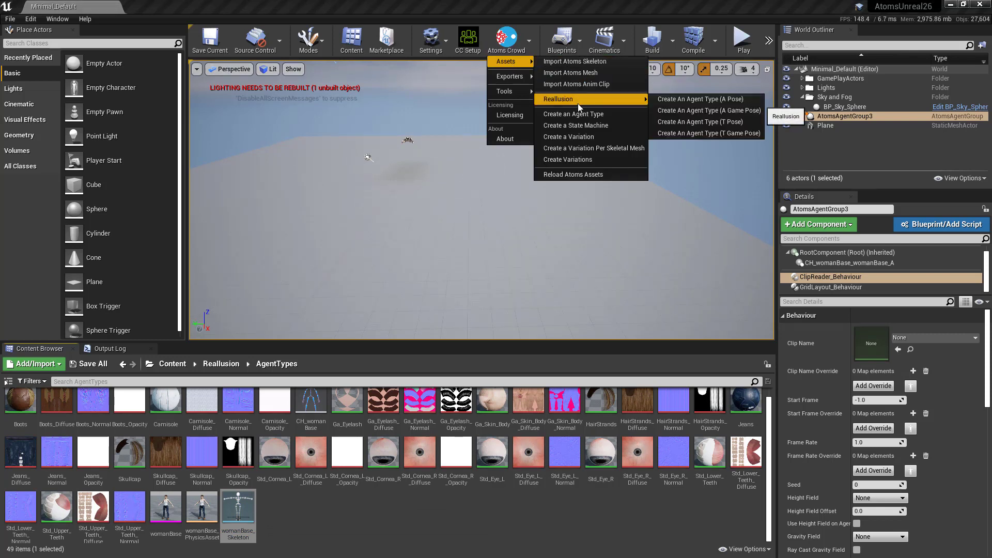
left_click(742, 111)
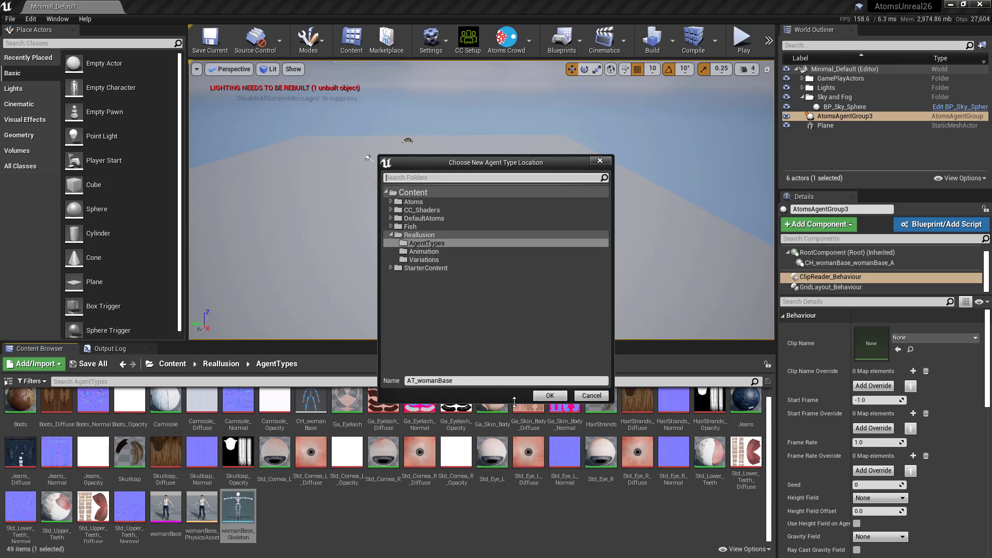
- Confirm the AT_womanBase agent type and briefly open it in its editor
left_click(549, 396)
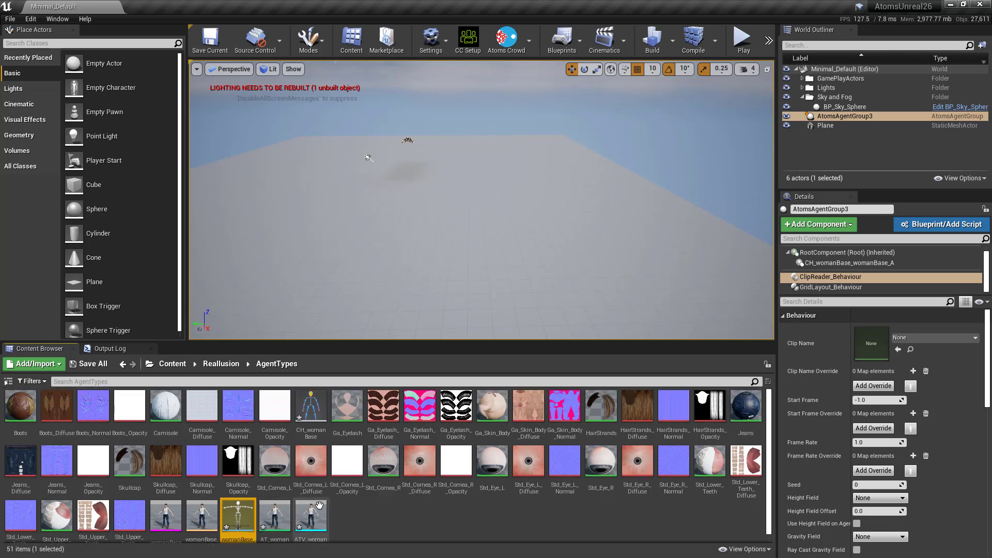
scroll(305, 465, "down", 1)
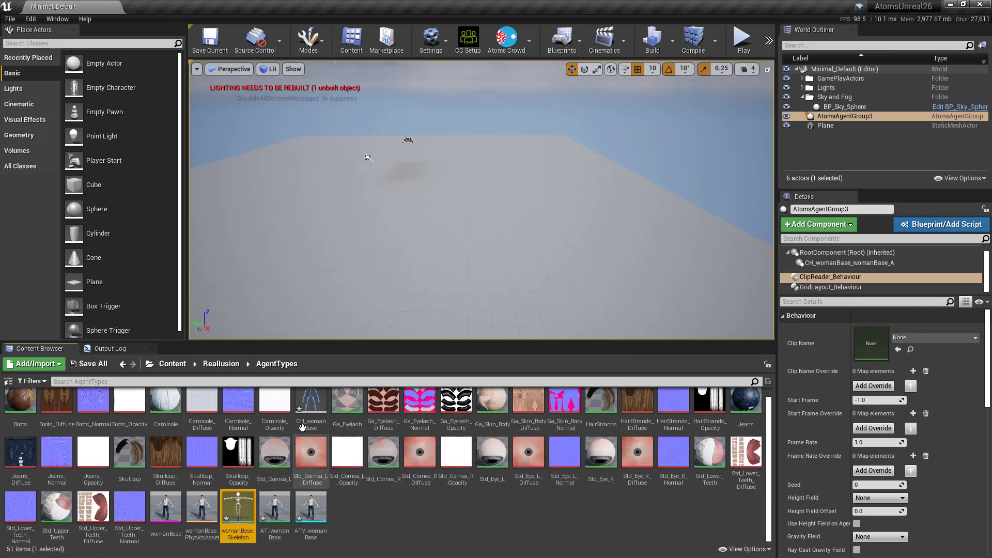
left_click(274, 507)
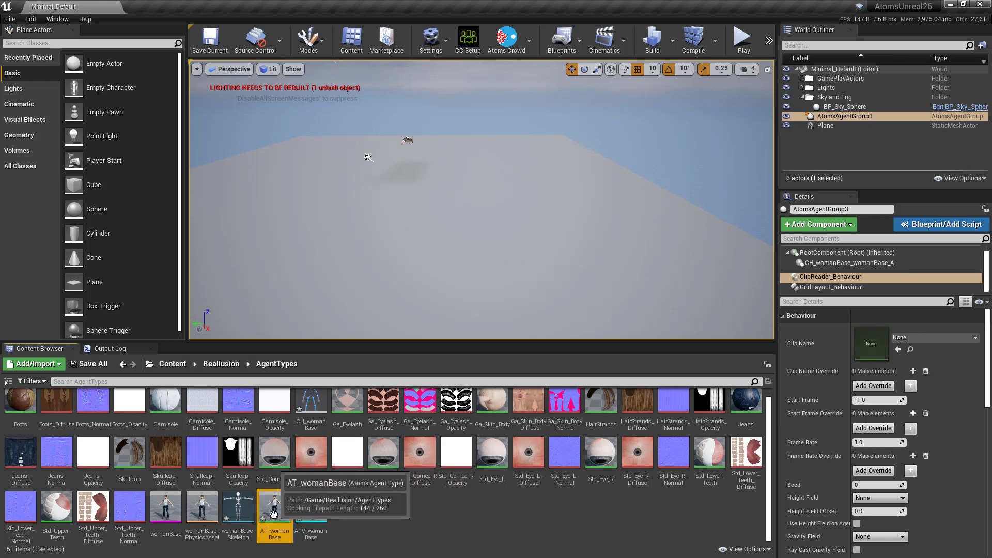
double_click(276, 509)
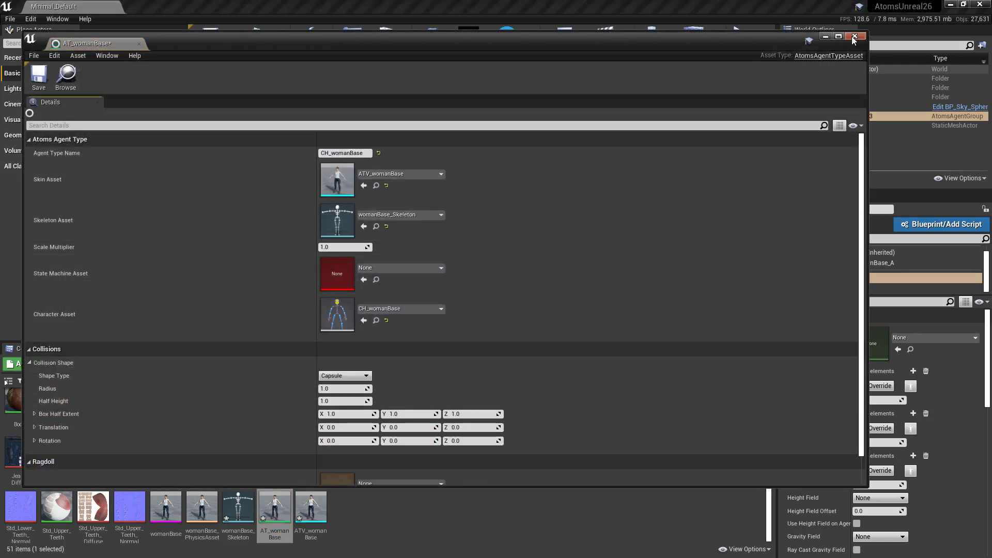
left_click(854, 36)
- Select CH_womanBase and the other new womanBase assets, then clear the selection
left_click(310, 413)
left_click(274, 514, "ctrl")
left_click(311, 514, "ctrl")
left_click(238, 514, "ctrl")
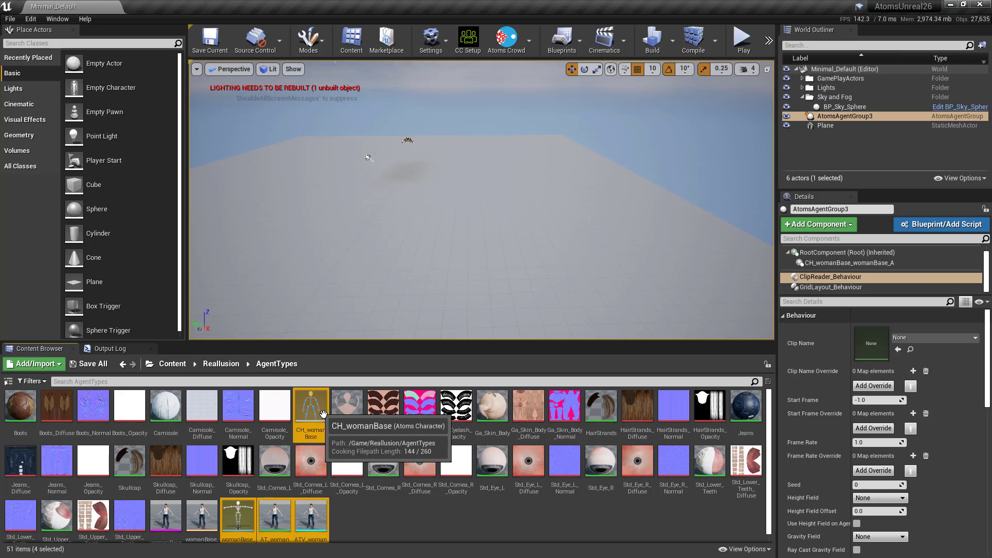
scroll(316, 405, "down", 1)
left_click(356, 533)
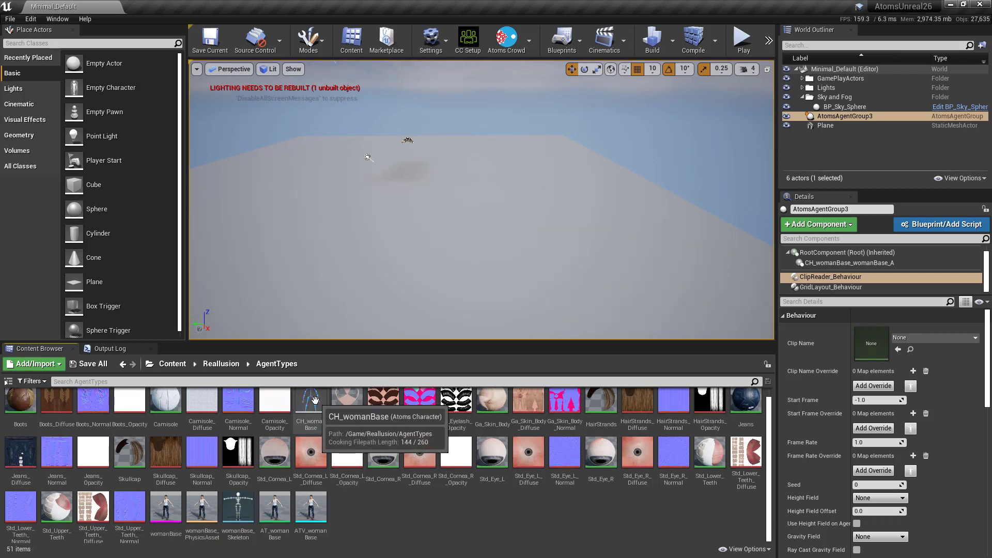
scroll(323, 416, "up", 1)
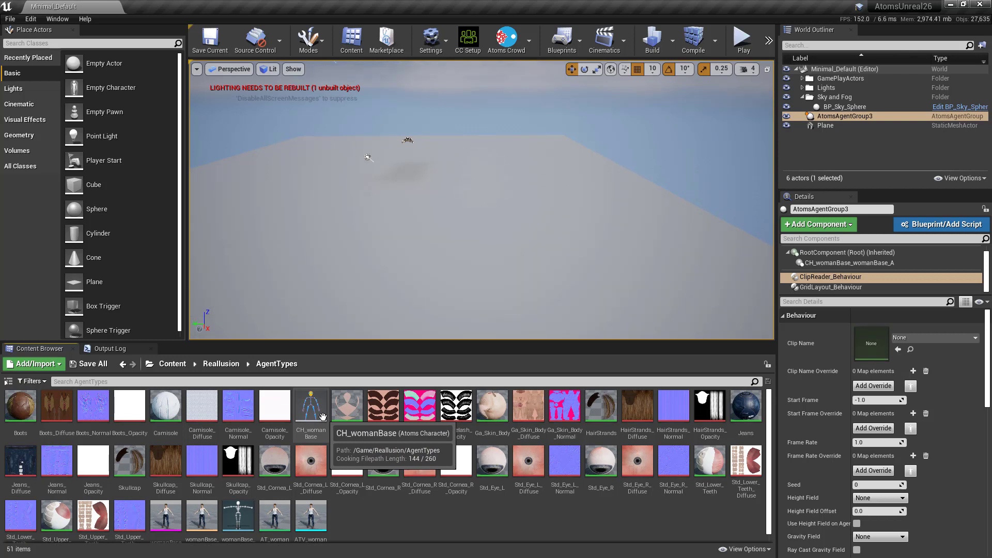
scroll(323, 416, "down", 1)
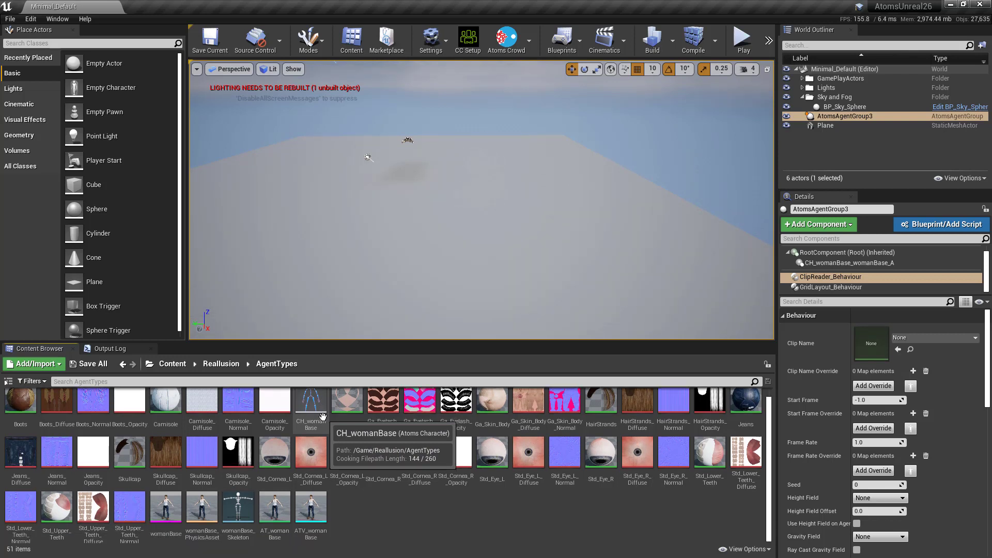
- Open womanBase_Skeleton and expand Asset User Data to its Atoms Skeleton settings
double_click(242, 519)
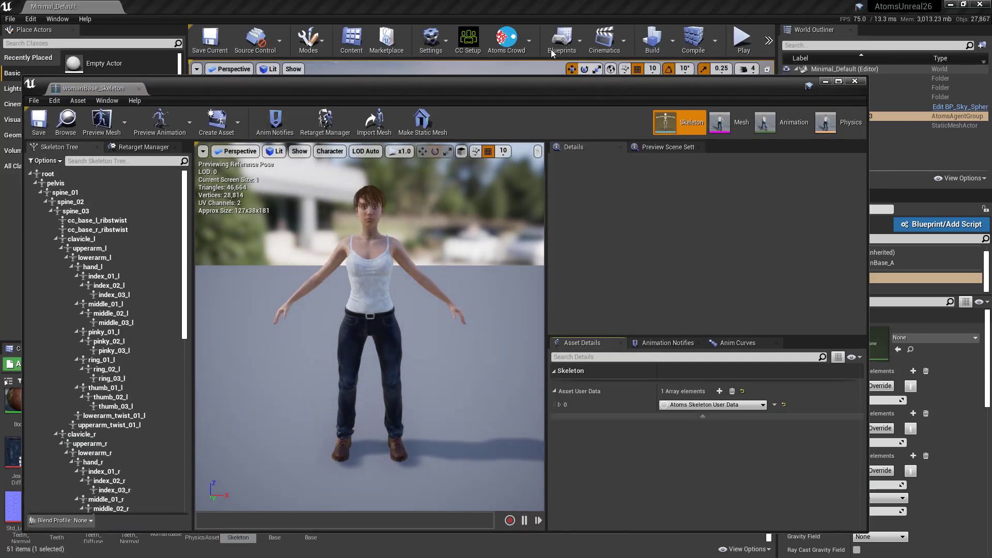
left_click(513, 47)
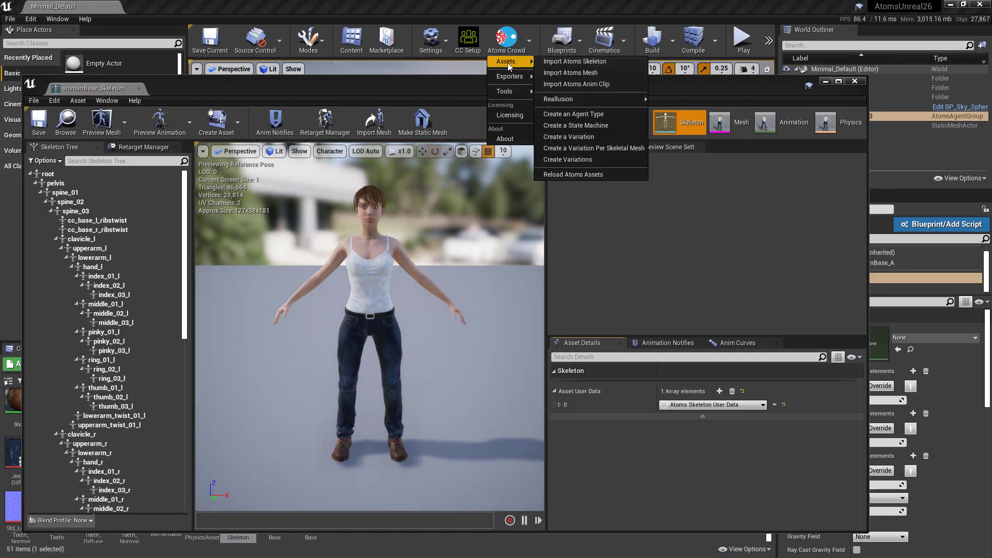
left_click(668, 212)
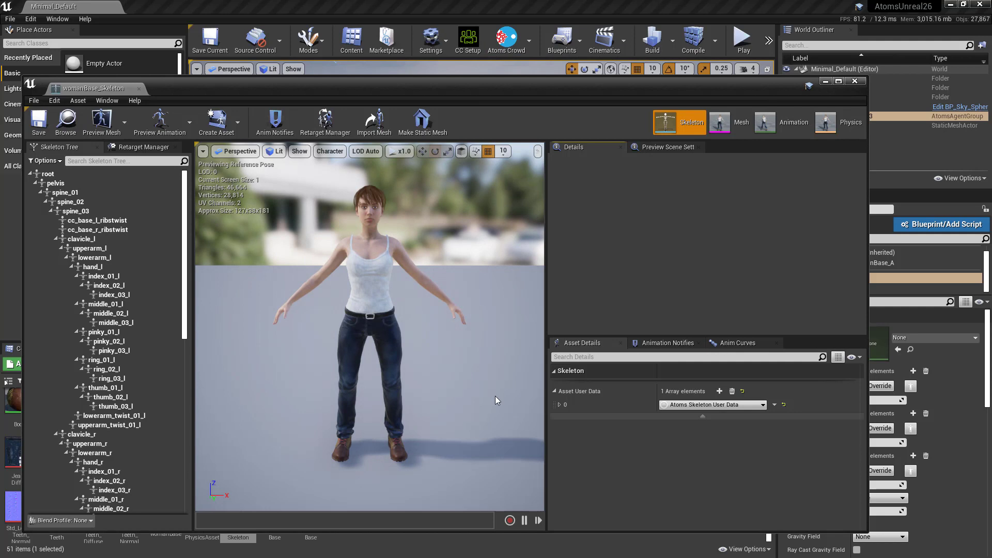
left_click(559, 404)
left_click(569, 418)
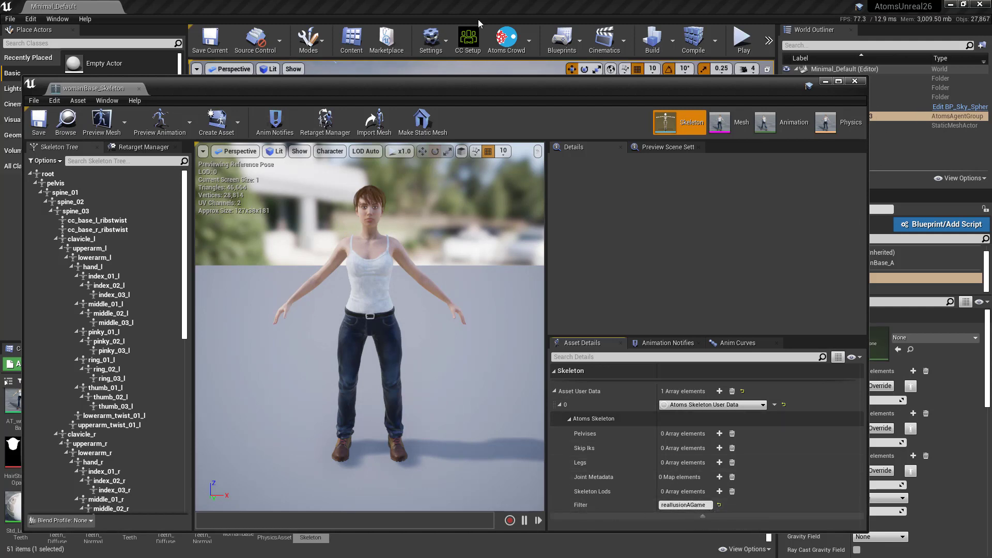
- Run Create An Agent Type (A Game Pose) from the skeleton, then close the editor
left_click(506, 39)
mouse_move(526, 80)
mouse_move(512, 61)
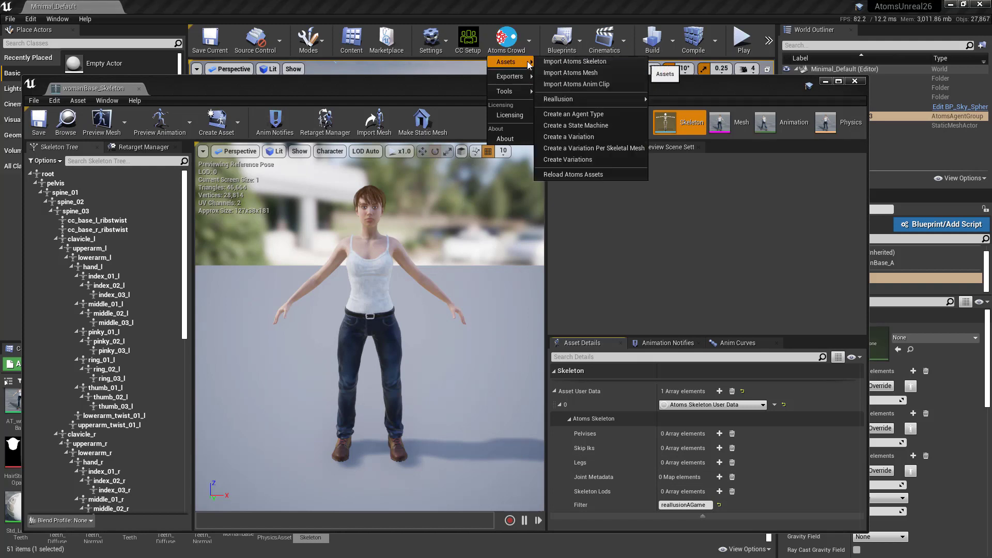
mouse_move(576, 99)
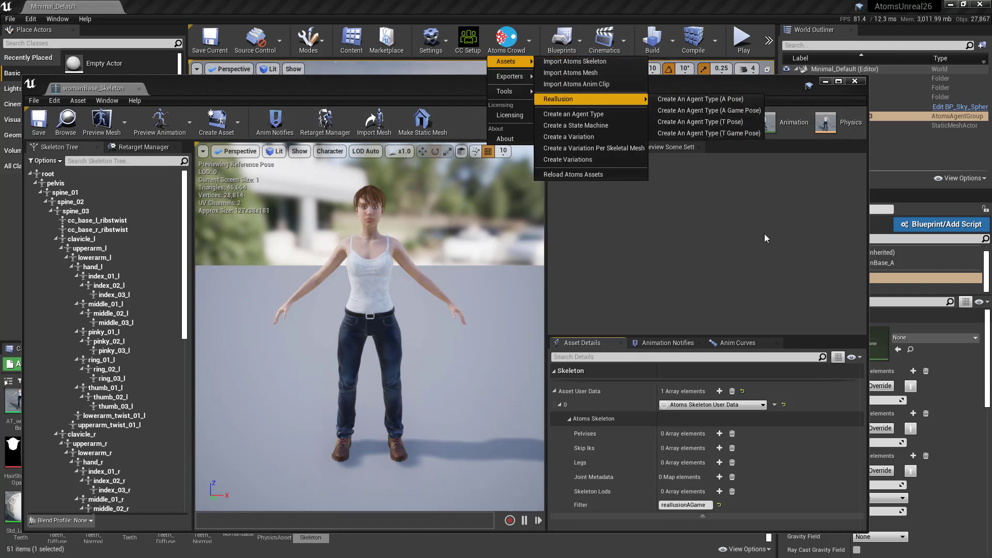
left_click(729, 133)
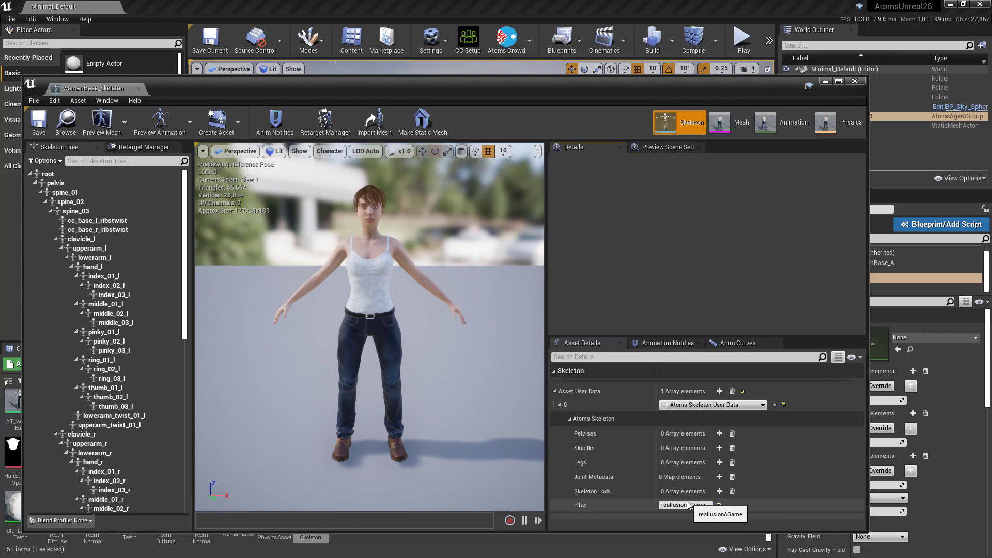
left_click(855, 81)
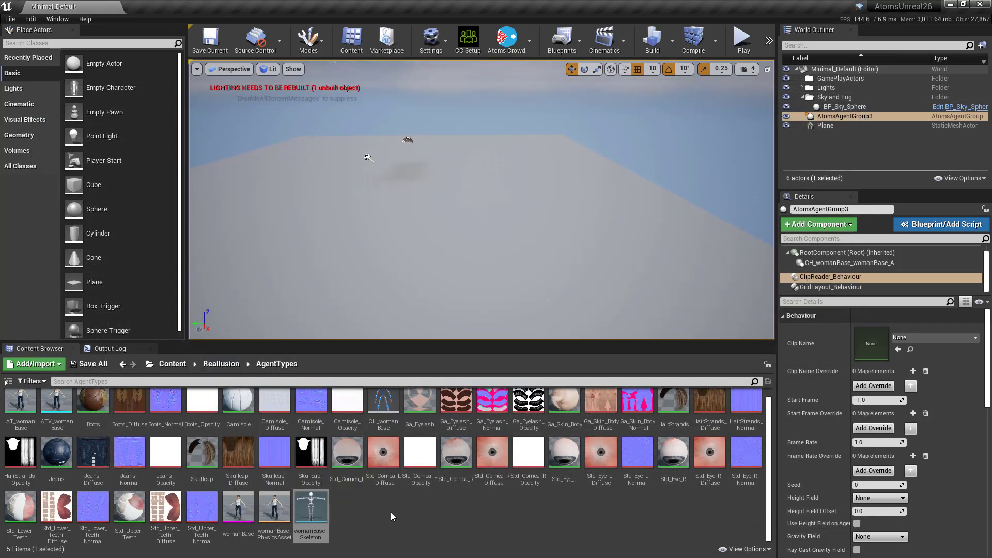
scroll(391, 512, "up", 1)
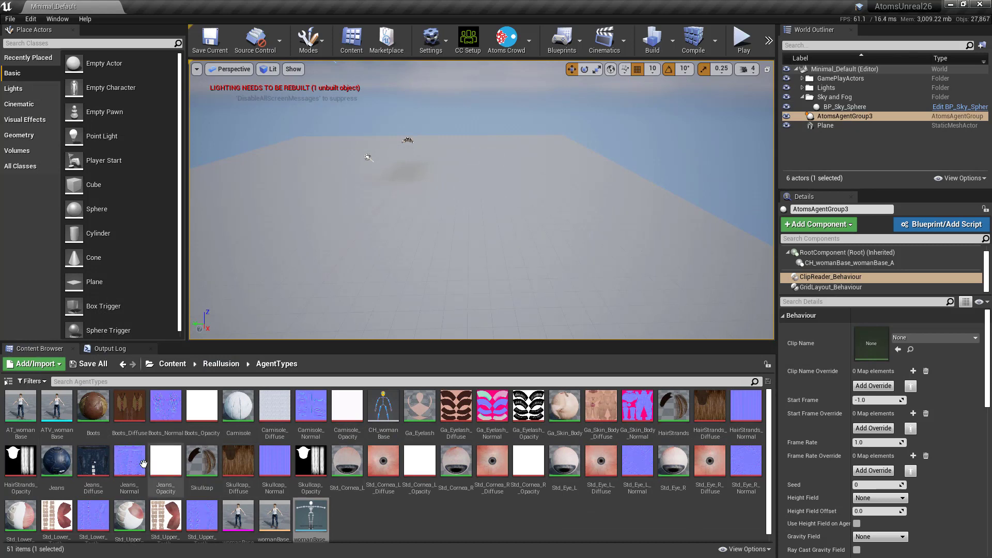
double_click(27, 411)
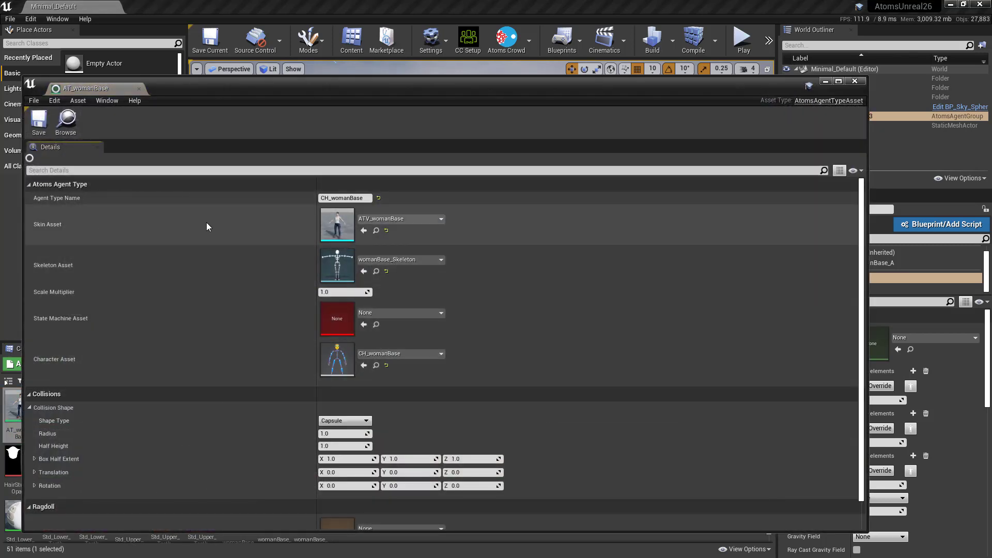
left_click_drag(240, 89, 235, 81)
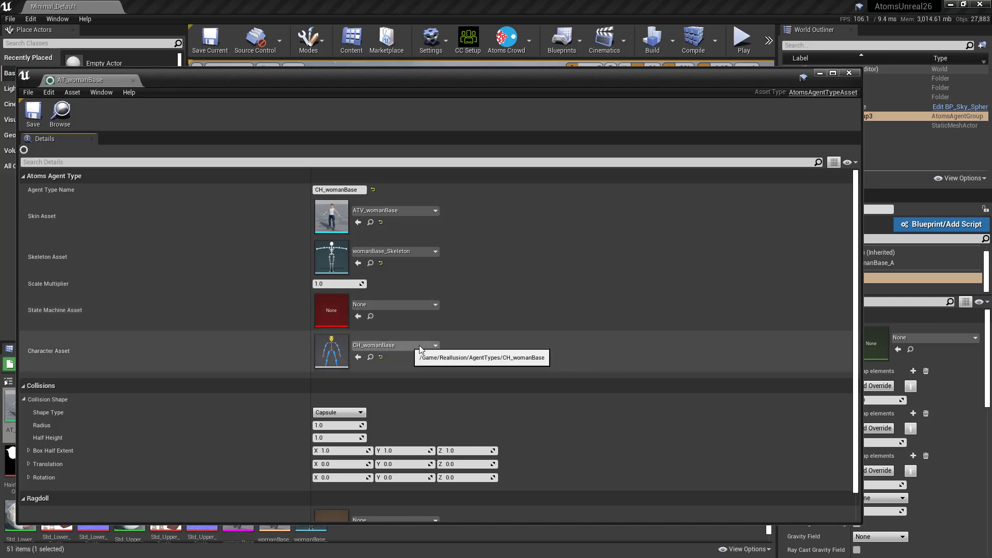
left_click(848, 73)
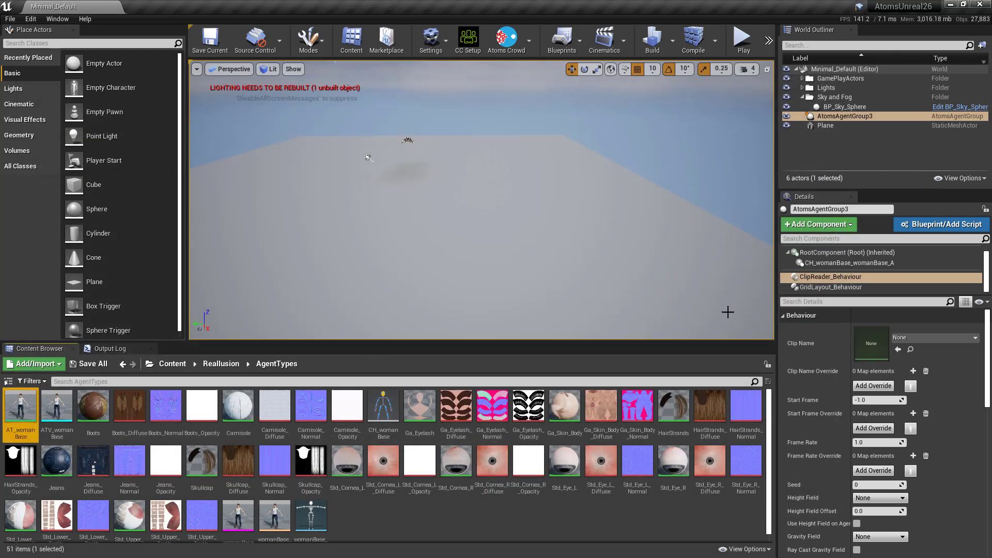
double_click(385, 413)
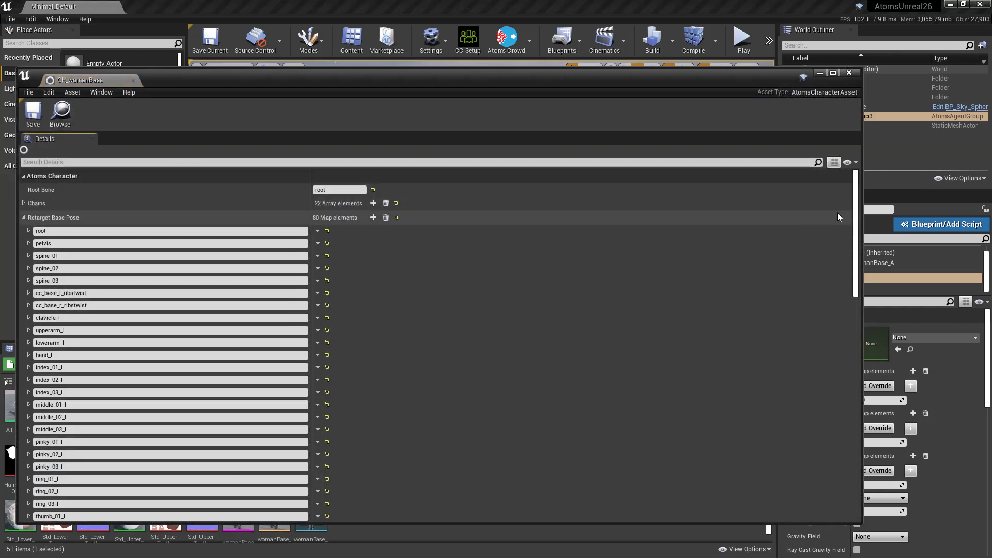
left_click_drag(858, 251, 833, 76)
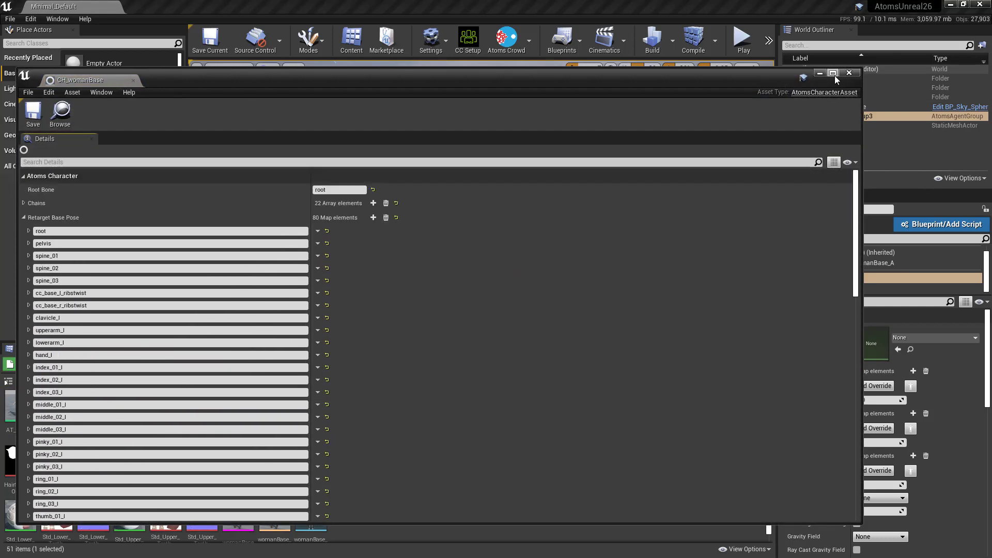
left_click(833, 73)
left_click(980, 4)
left_click(526, 47)
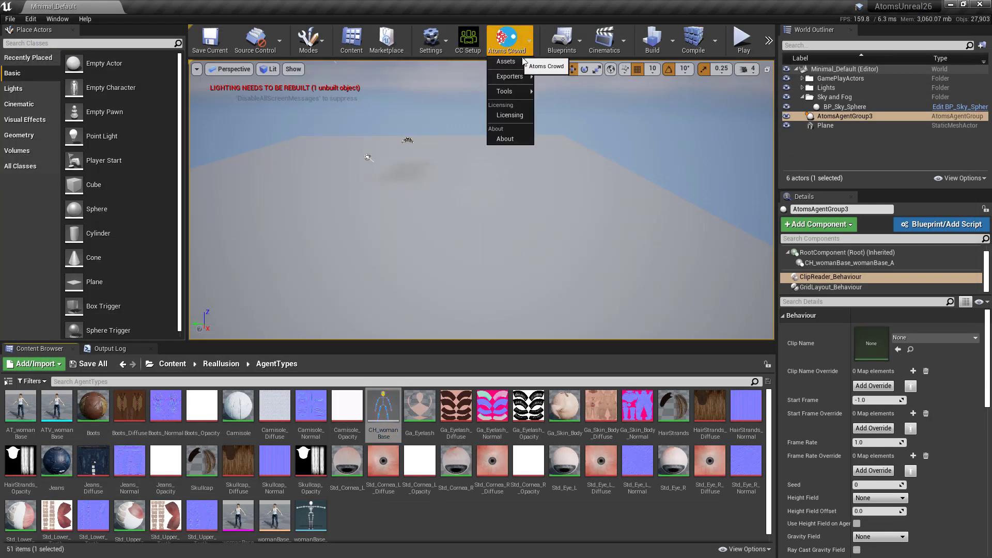
mouse_move(519, 78)
mouse_move(592, 99)
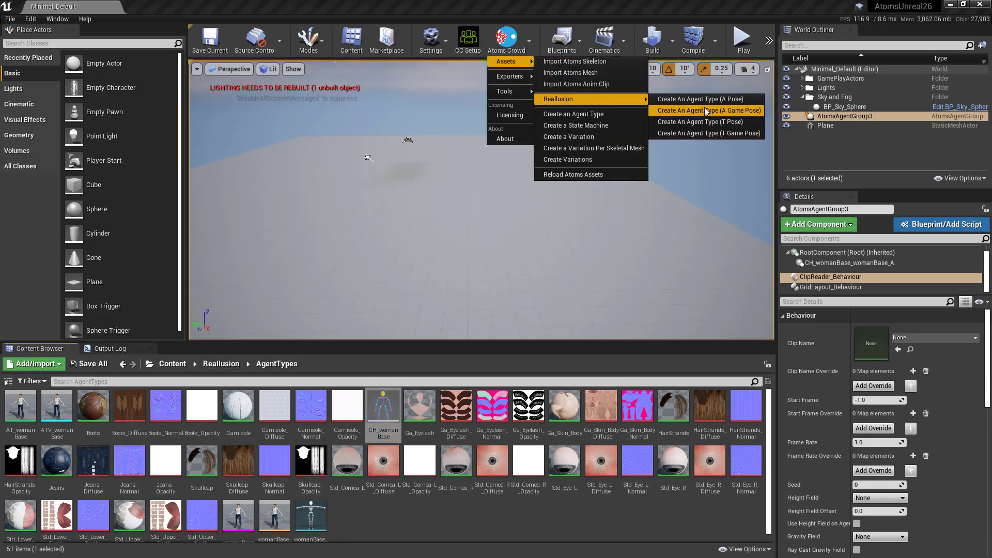
left_click(437, 514)
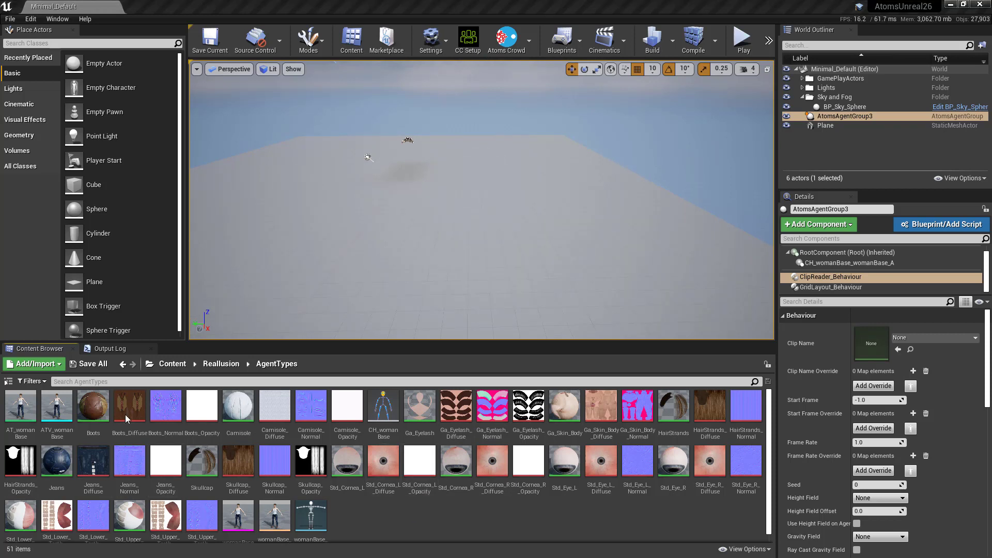
- Open the dance animation from the Reallusion Animation folder
left_click(219, 365)
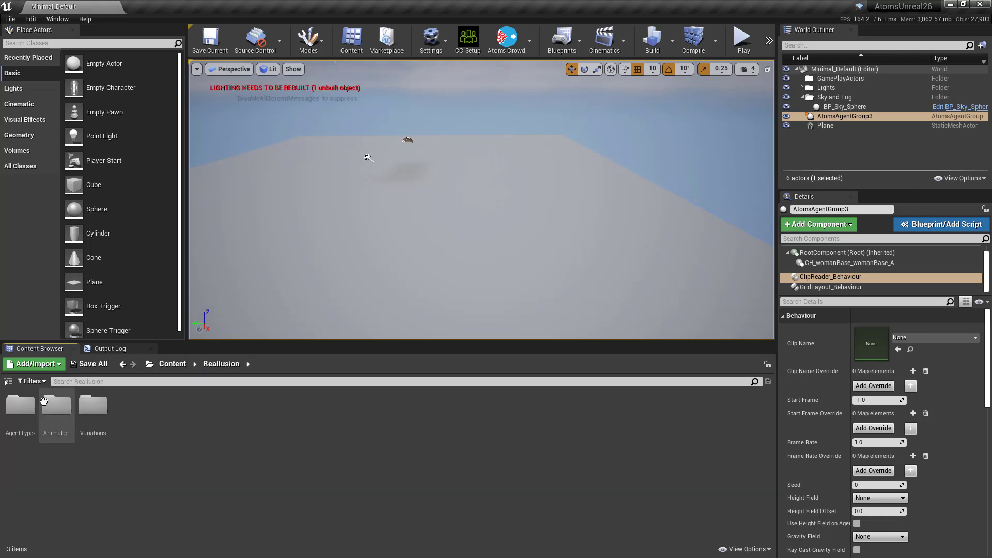
double_click(54, 408)
left_click(36, 410)
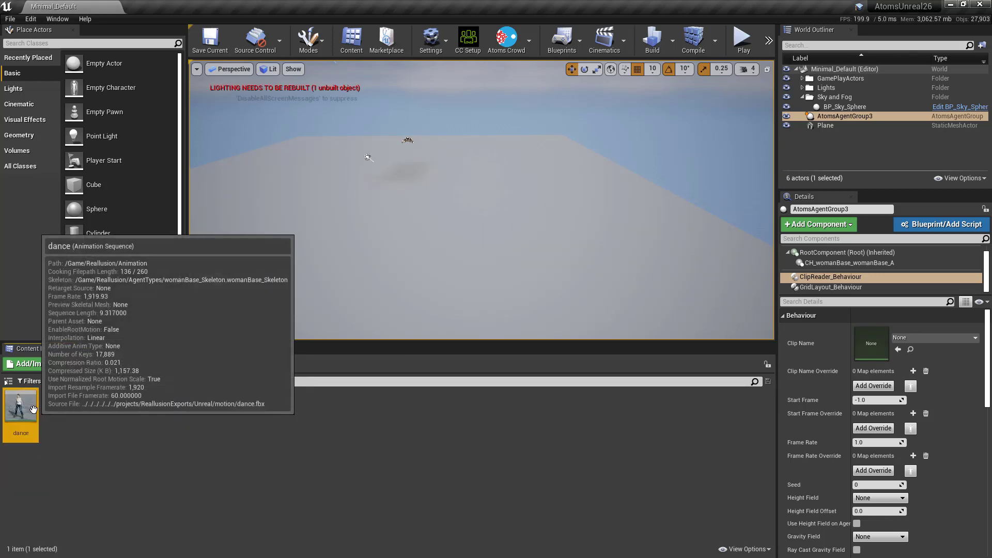
double_click(36, 411)
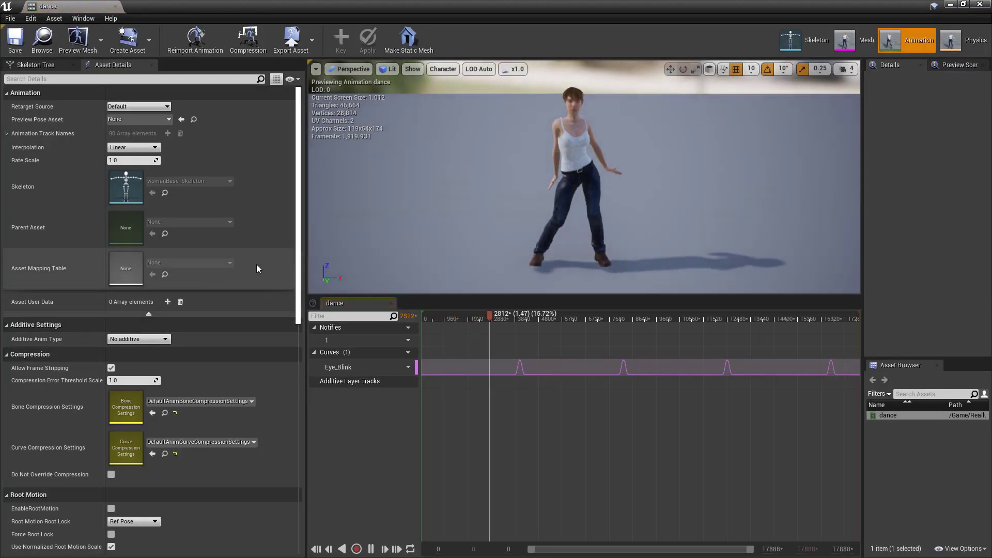
- Add Atoms Anim Clip User Data to the animation with clip name dance
left_click(168, 302)
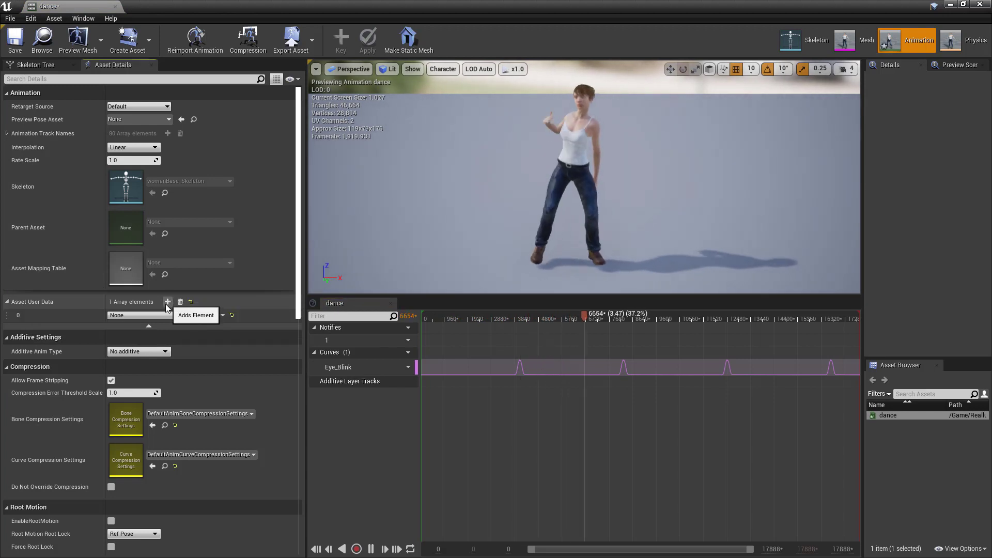
left_click(170, 316)
left_click(170, 379)
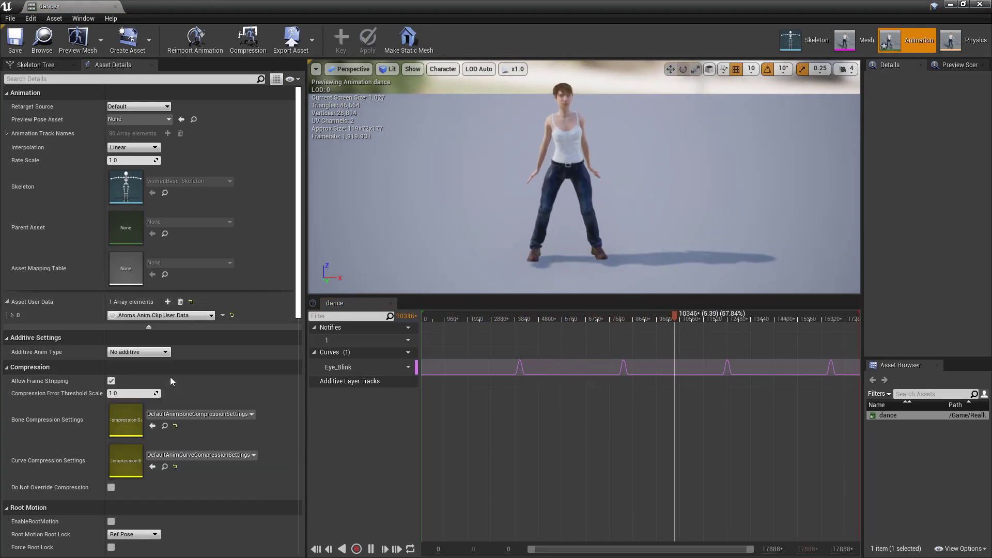
left_click(12, 315)
left_click(23, 329)
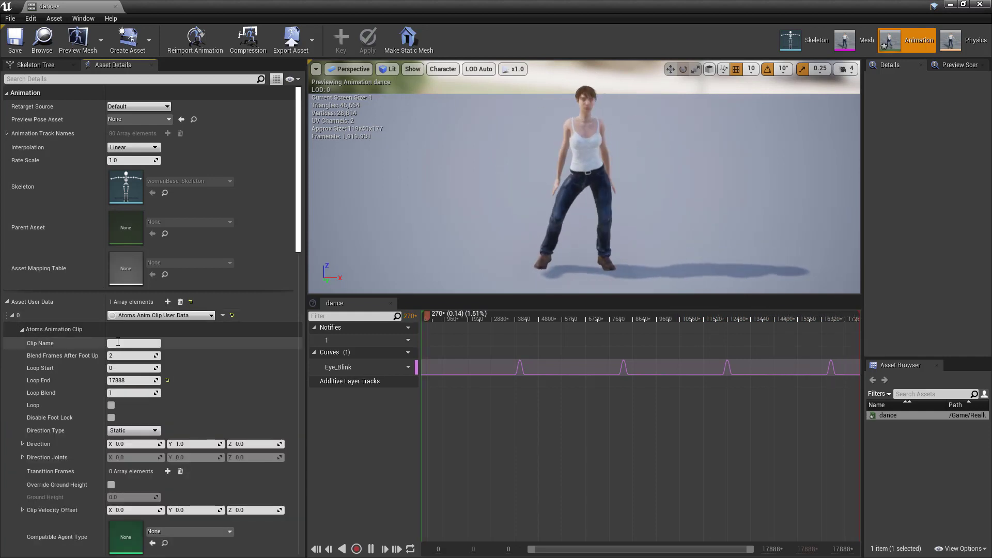
left_click(241, 342)
scroll(282, 271, "down", 2)
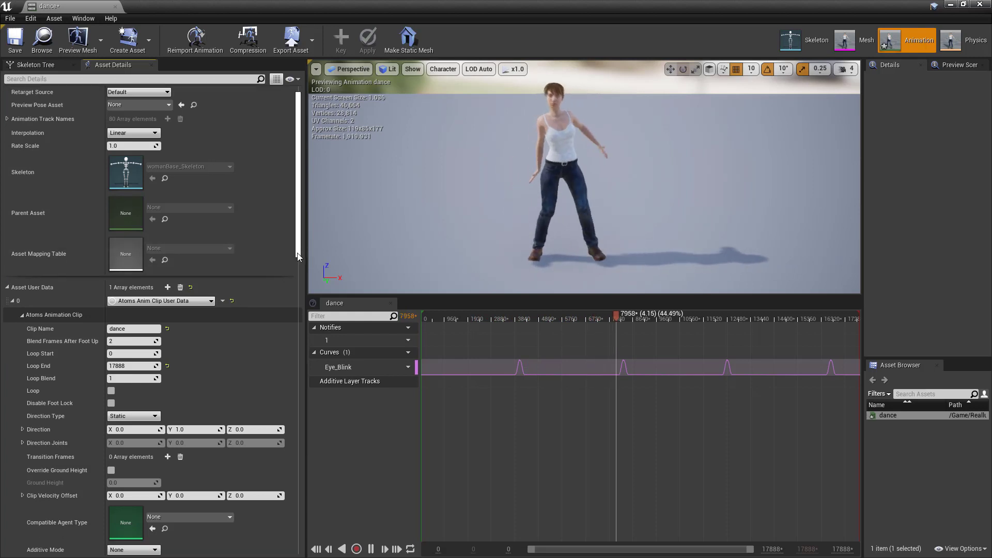
scroll(297, 253, "down", 9)
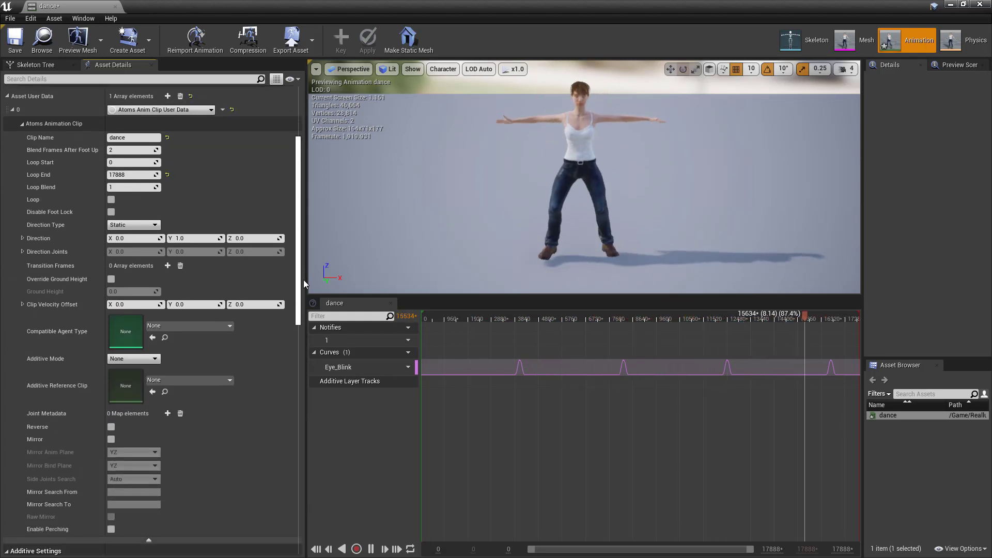
scroll(305, 287, "down", 3)
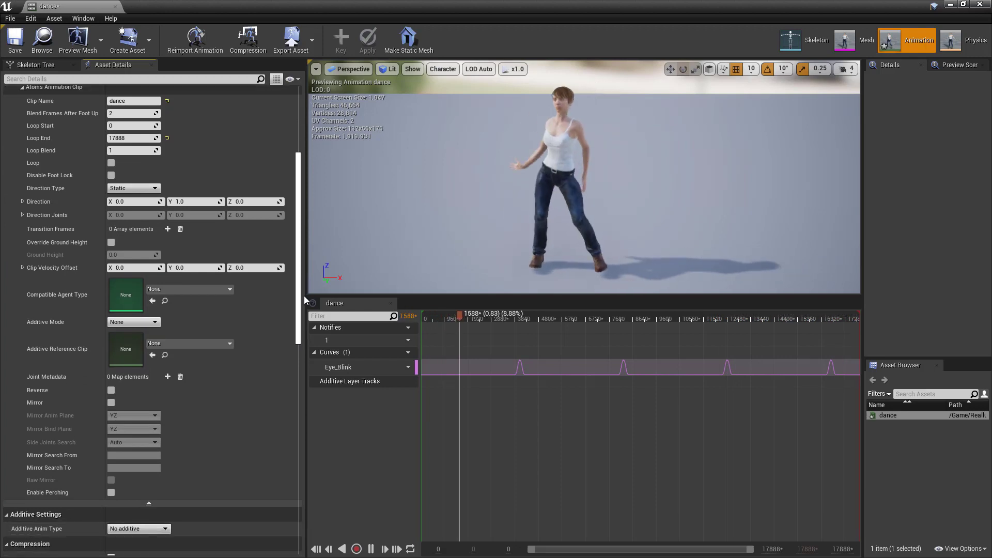
- Set Compatible Agent Type to AT_womanBase, scrub the timeline, and save the animation
left_click(200, 290)
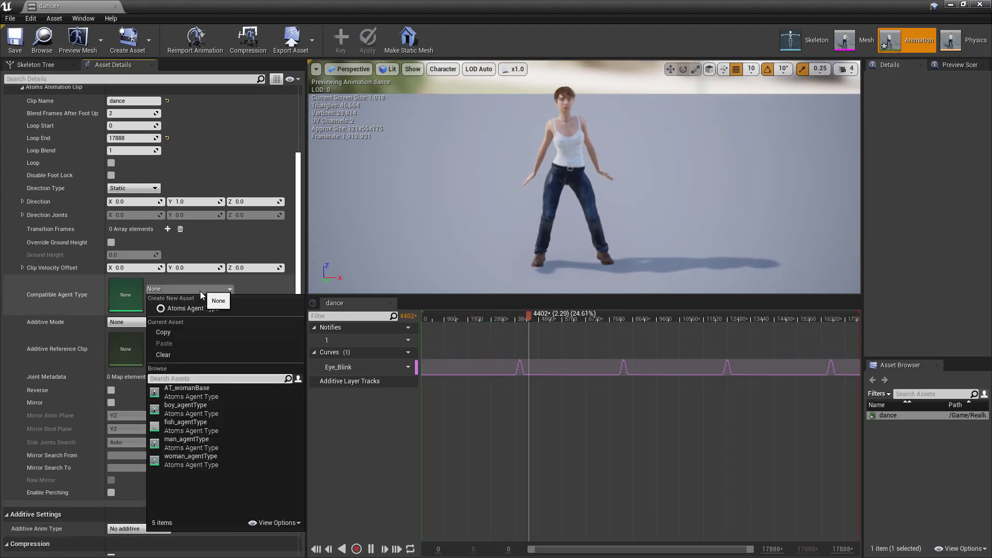
left_click(196, 388)
scroll(301, 253, "up", 10)
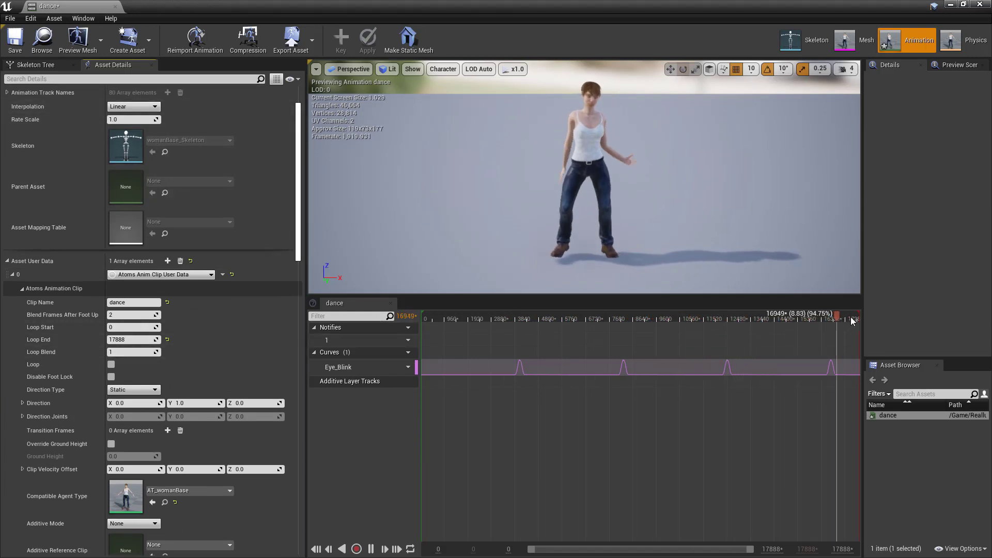
left_click(447, 316)
left_click_drag(441, 313, 371, 303)
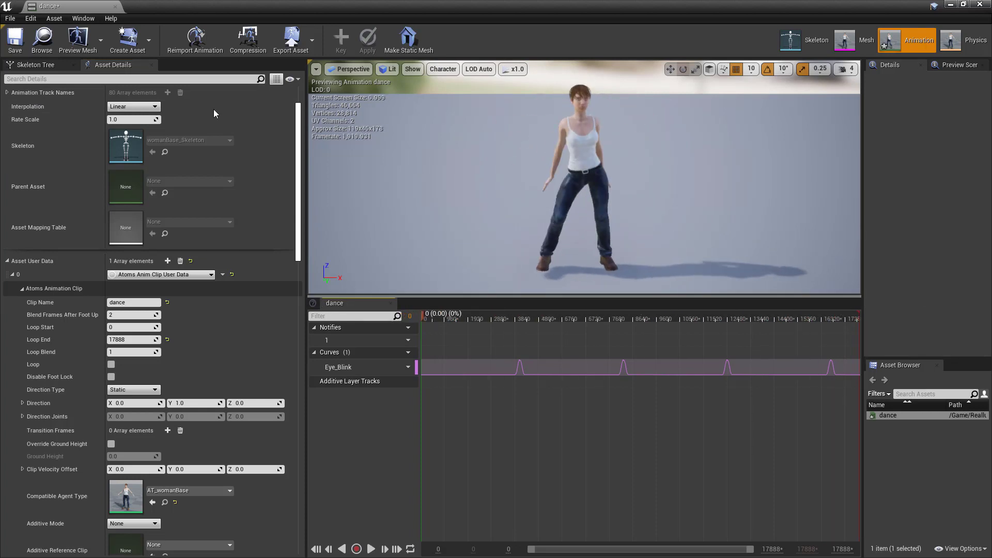
left_click(15, 40)
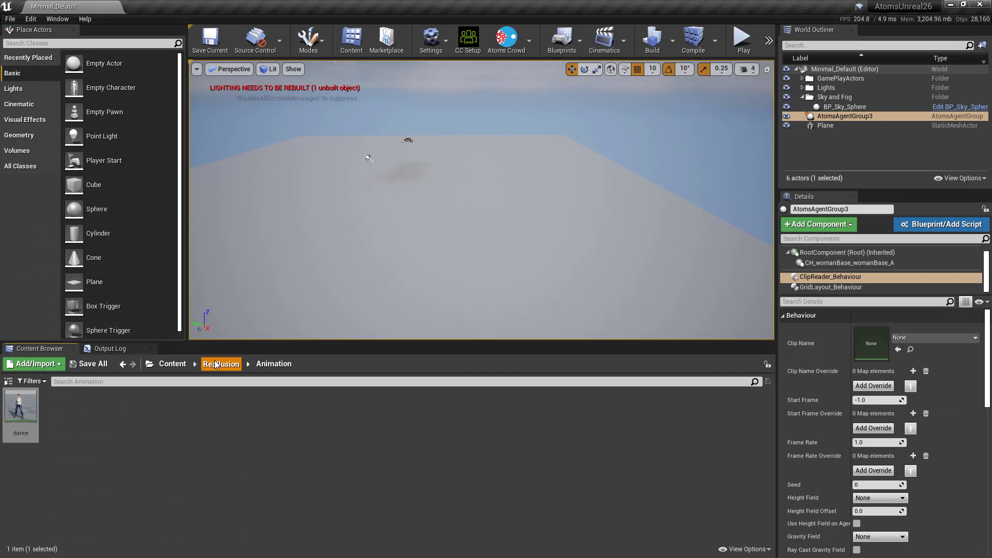
- Set the GridLayout behaviour's Agent Type to AT_womanBase
left_click(221, 363)
left_click(823, 288)
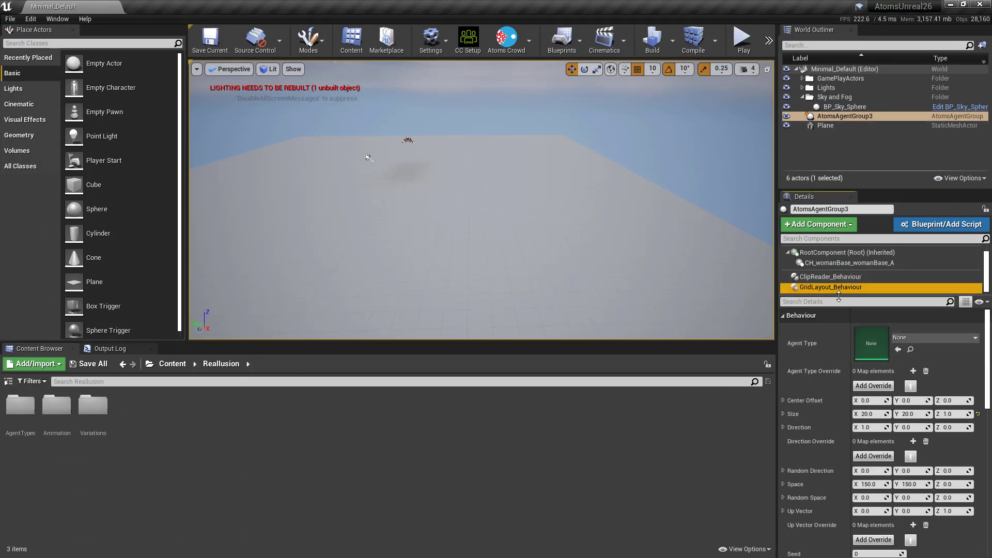
left_click(917, 361)
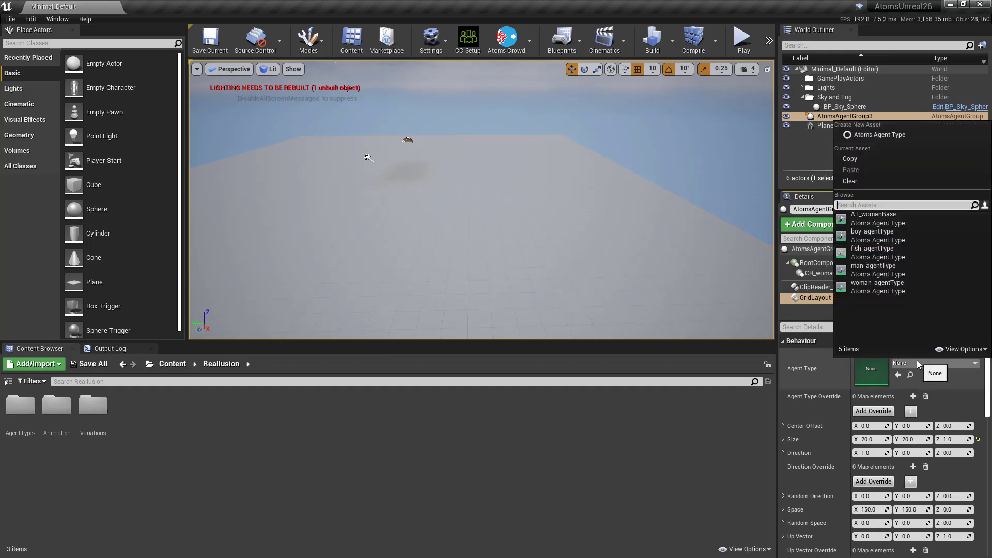
left_click(876, 216)
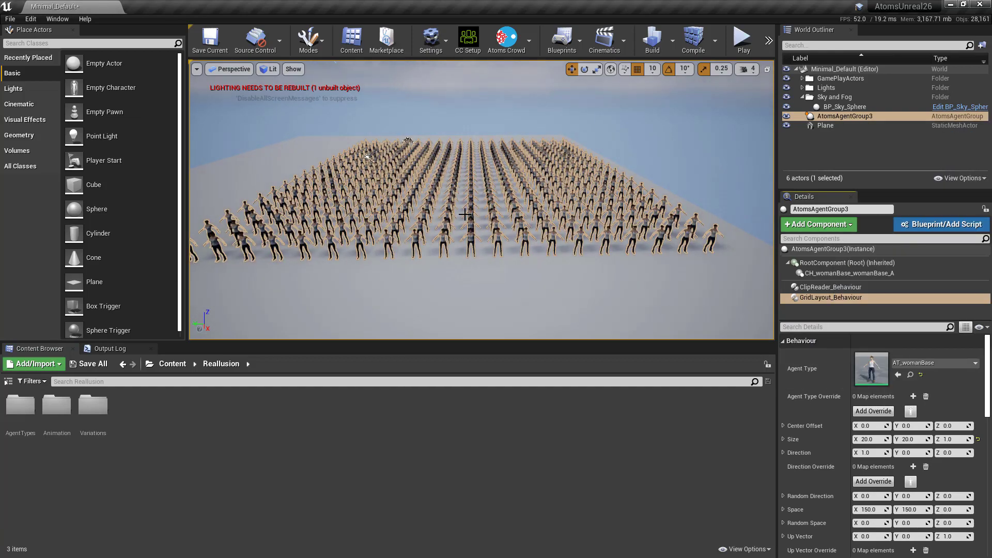
key("w")
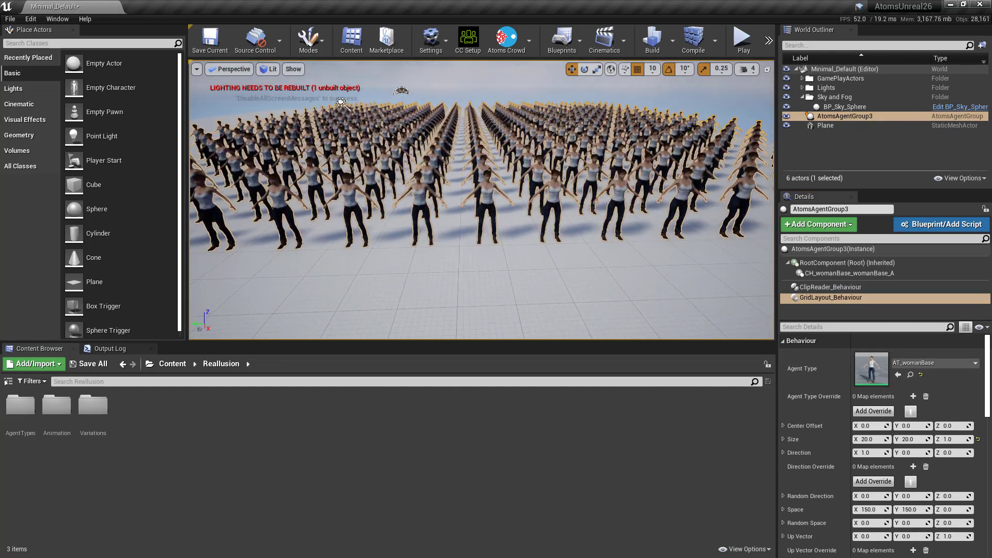
right_click_drag(496, 224, 496, 224)
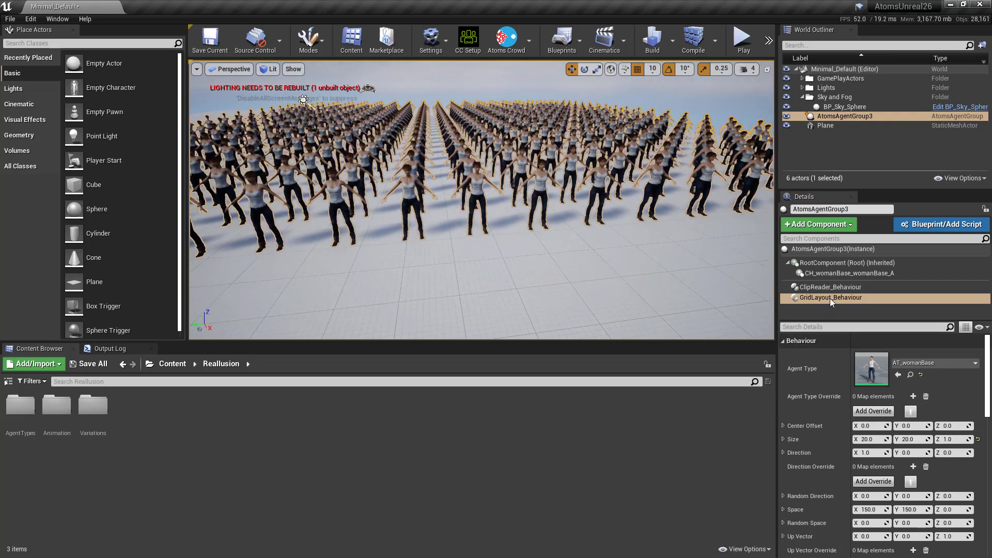
- Set the ClipReader behaviour's Clip Name to dance
left_click(830, 288)
left_click(915, 363)
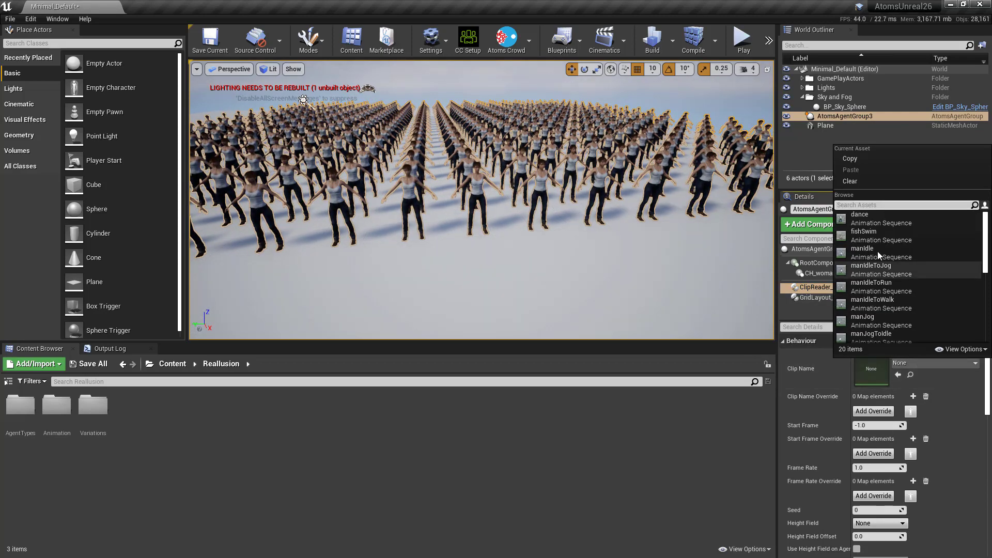
left_click(874, 223)
right_click_drag(636, 185, 548, 138)
- Set the agent group's Z location to 0 and start a play test
left_click(549, 138)
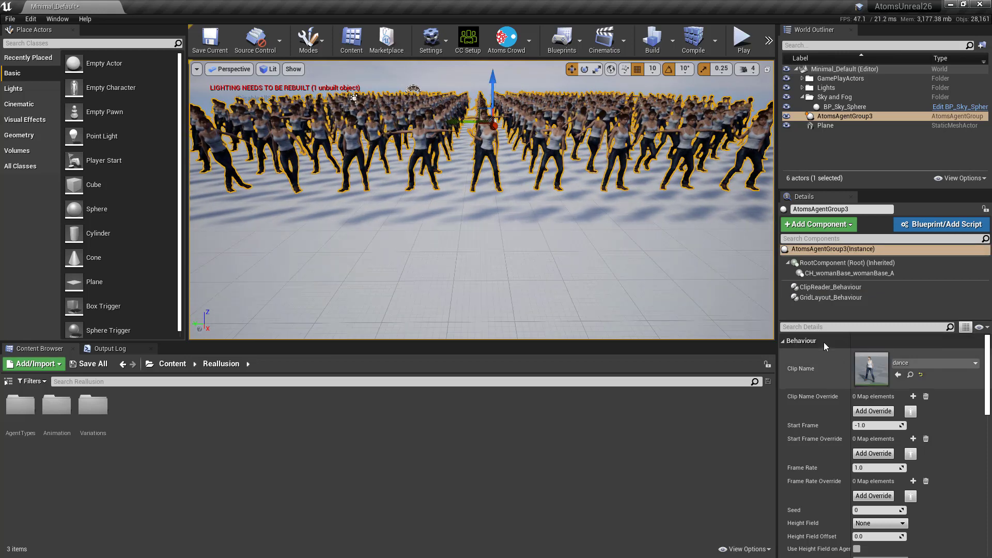
left_click(827, 249)
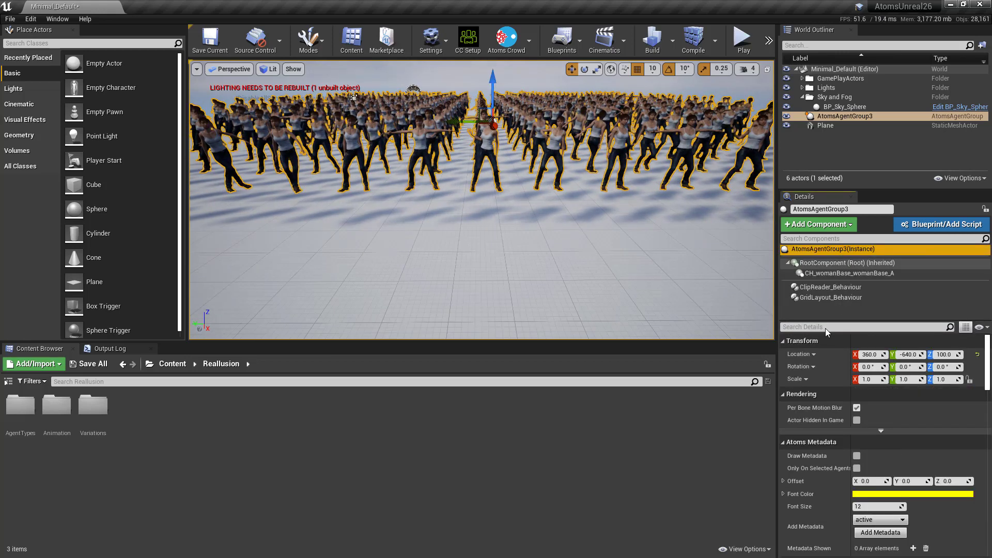
left_click(908, 354)
left_click(944, 355)
type("0")
key("Return")
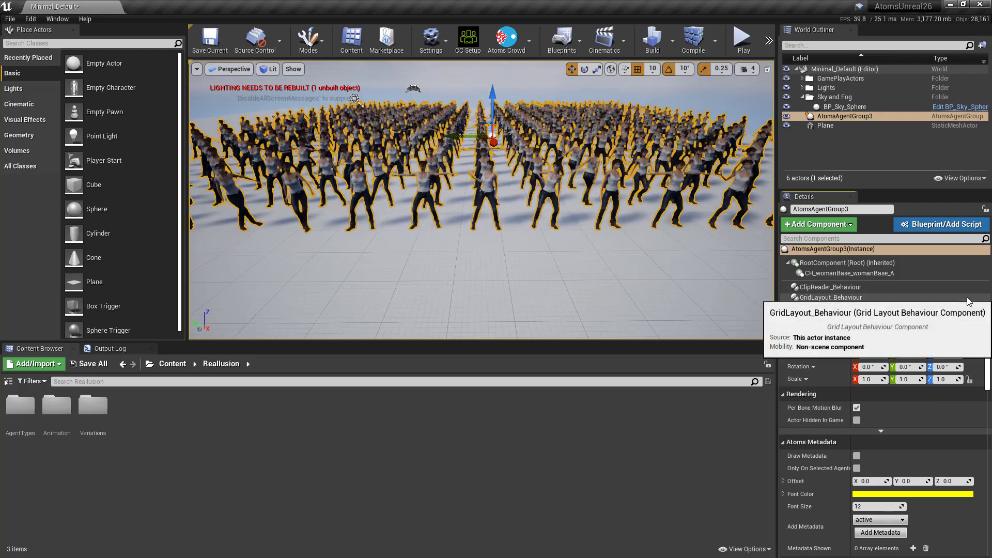
left_click(744, 40)
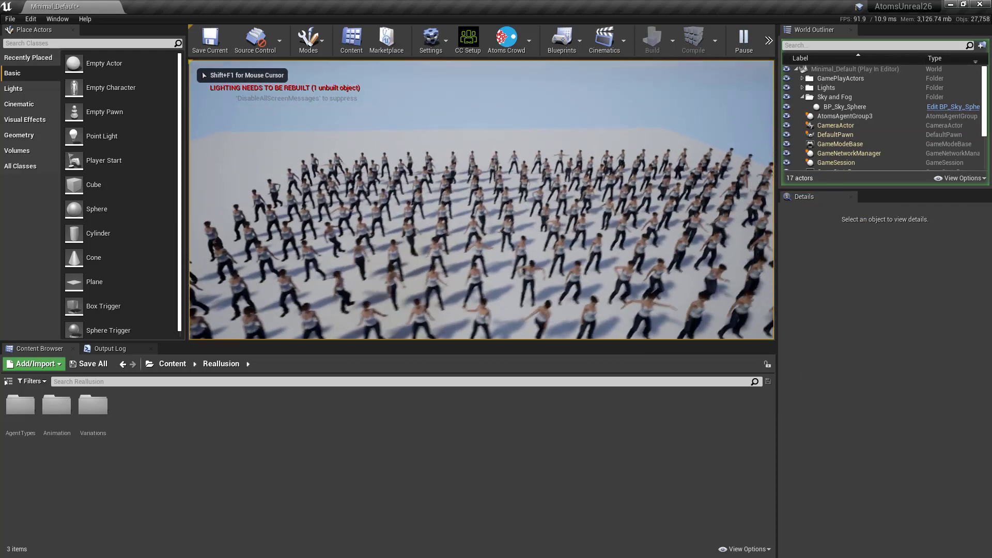
- Fly the play camera around the dancing crowd, then stop the play test
key("w")
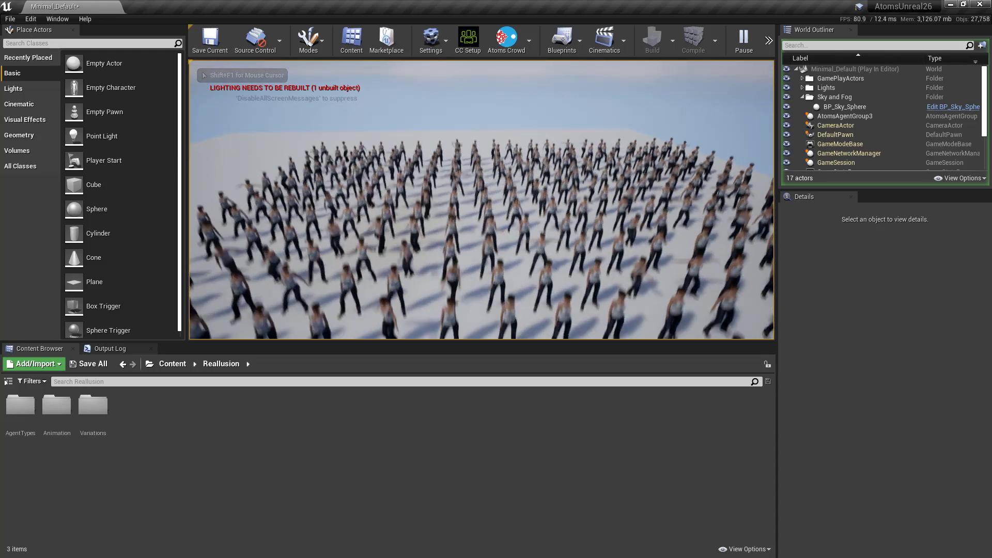
key("s")
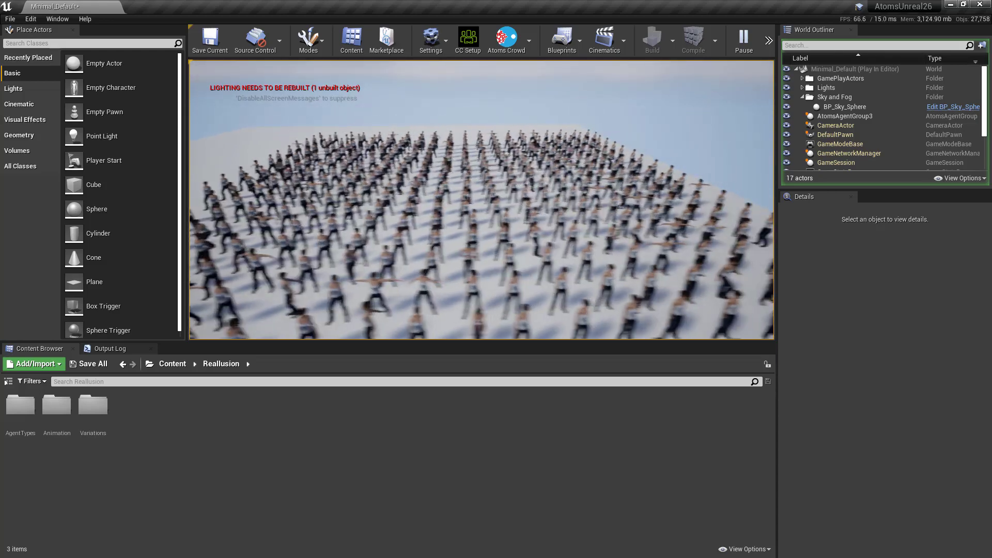
key("s")
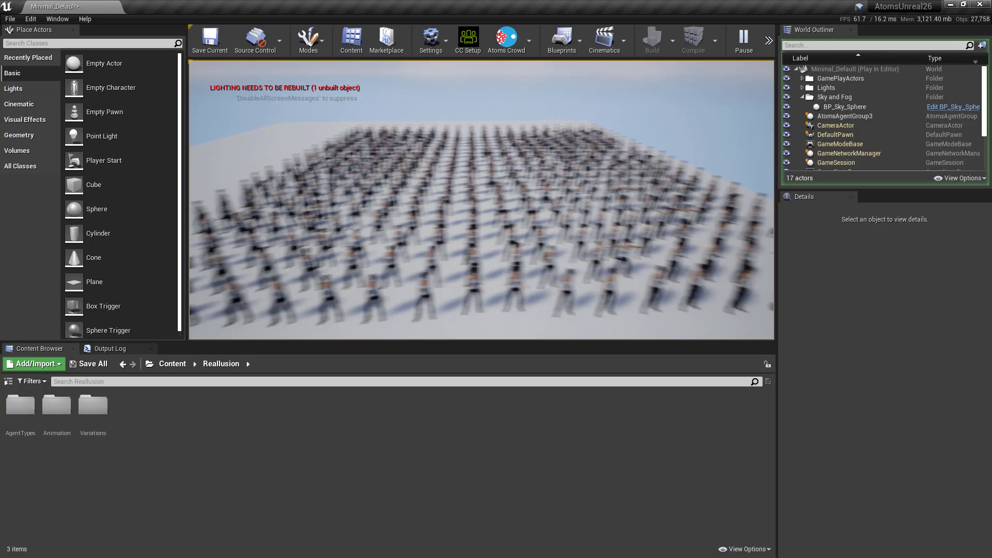
key("Escape")
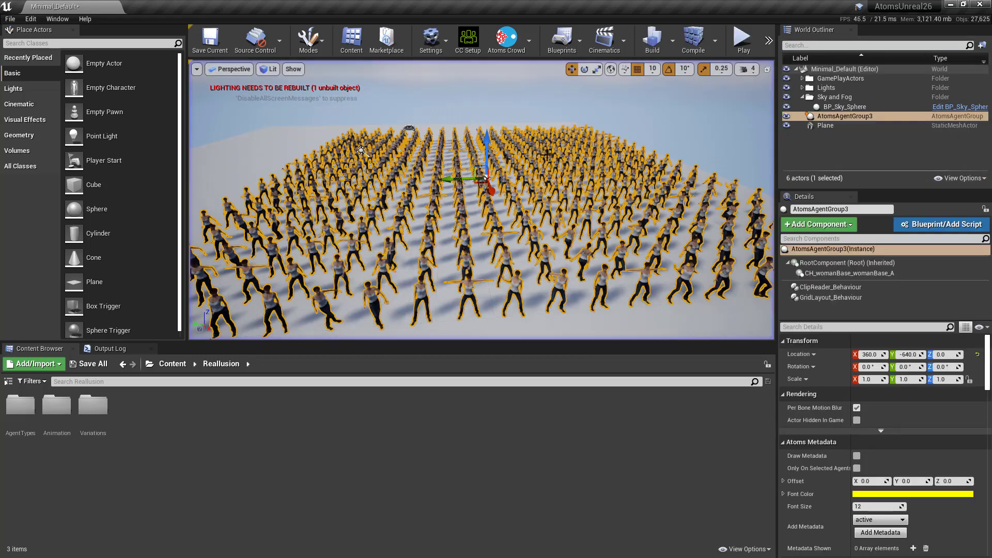
- Set the ClipReader Start Frame to 0 and play-test the level again
left_click(815, 287)
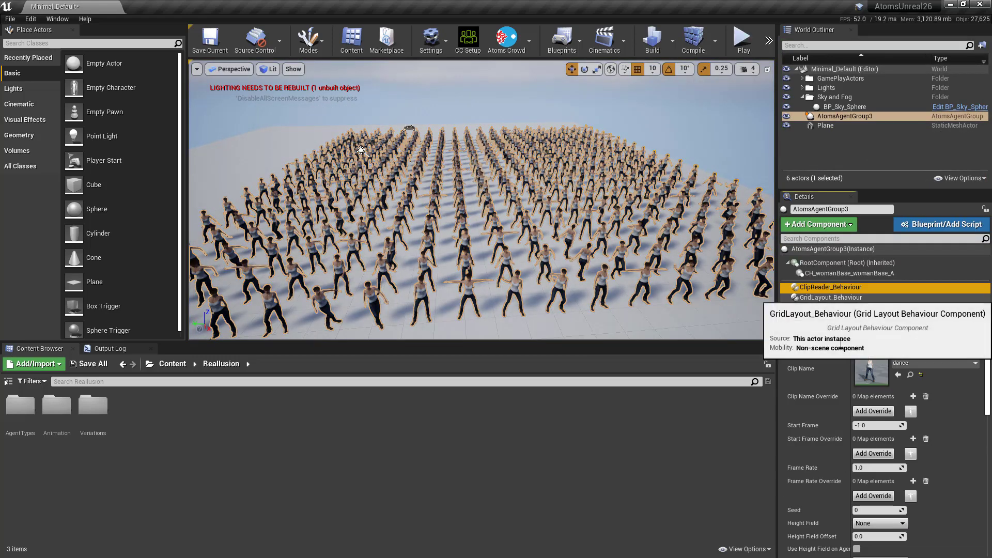
left_click(861, 426)
type("0")
key("Return")
left_click(739, 39)
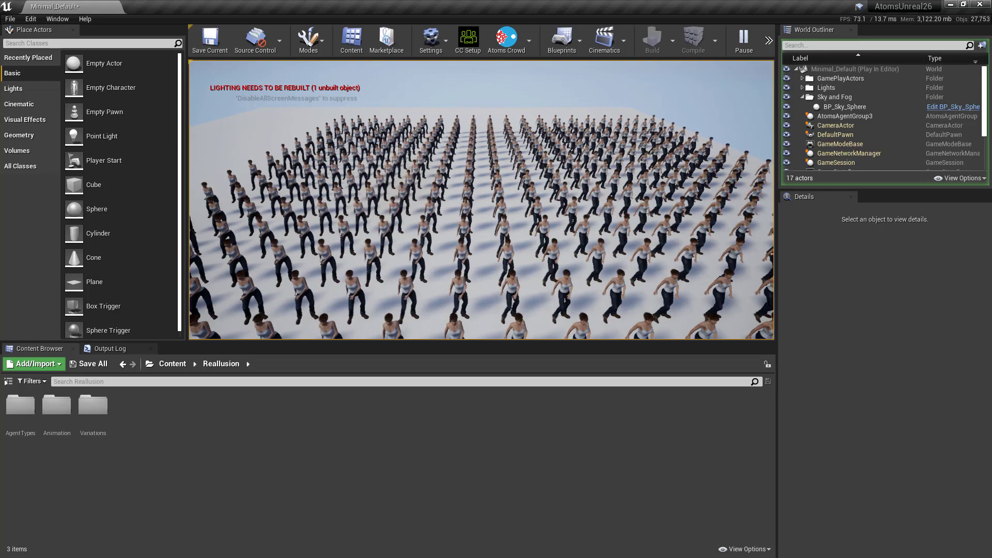
key("Escape")
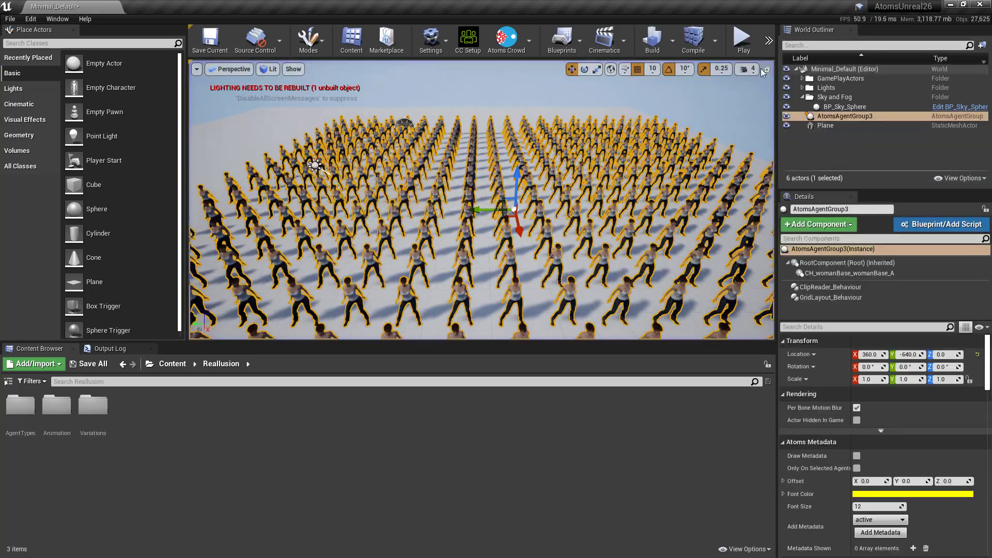
- Scatter the grid by editing GridLayout Random Space (50, then Y 10), then select ClipReader_Behaviour
left_click(836, 299)
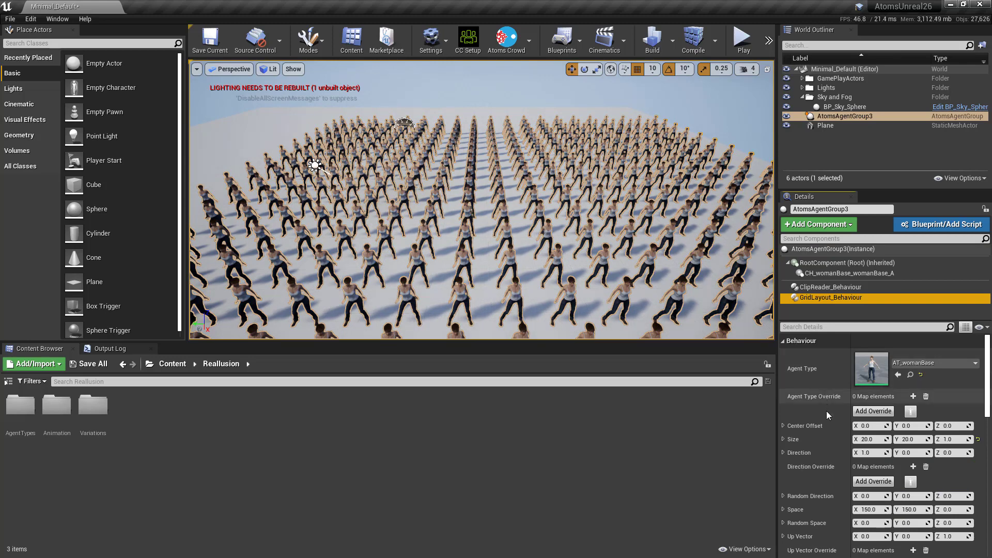
scroll(822, 452, "down", 1)
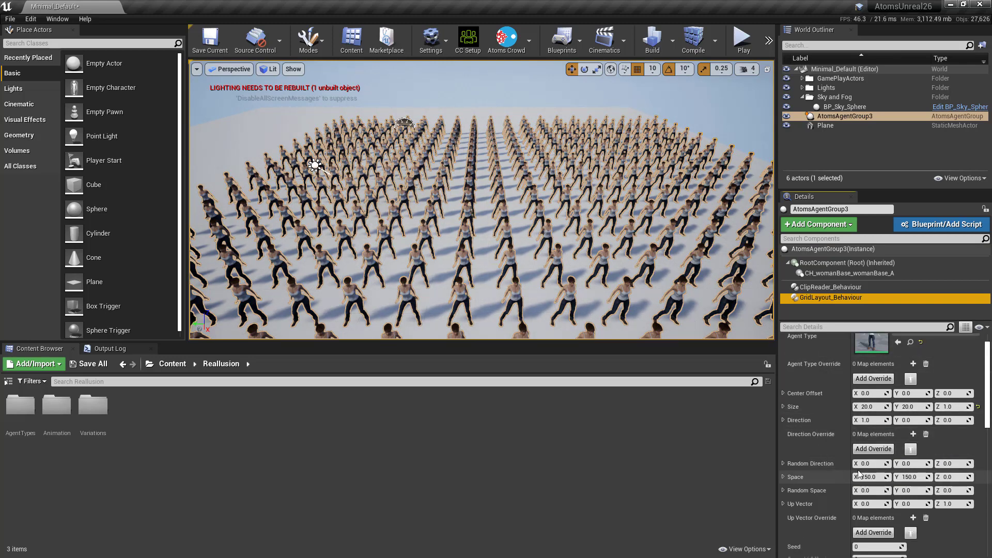
left_click(868, 491)
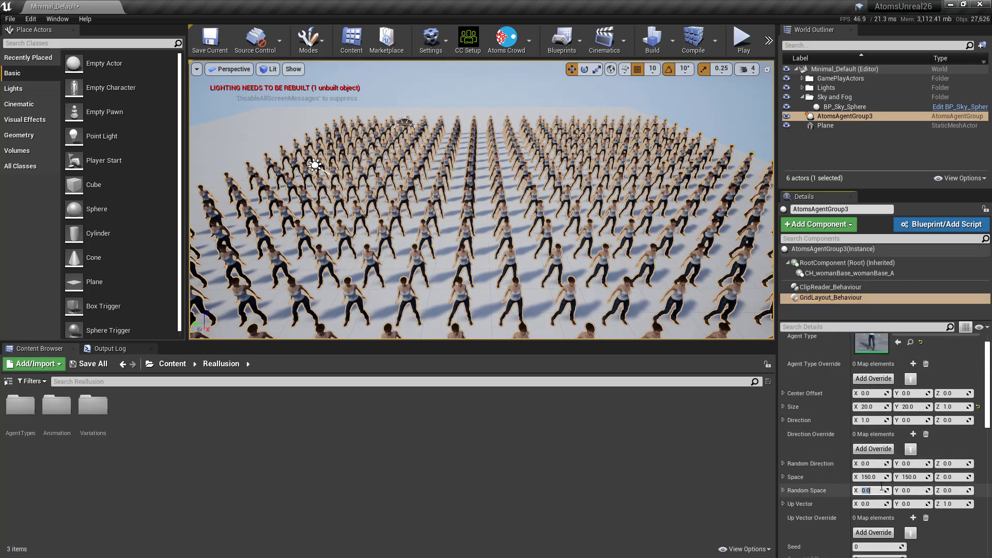
type("50")
key("Tab")
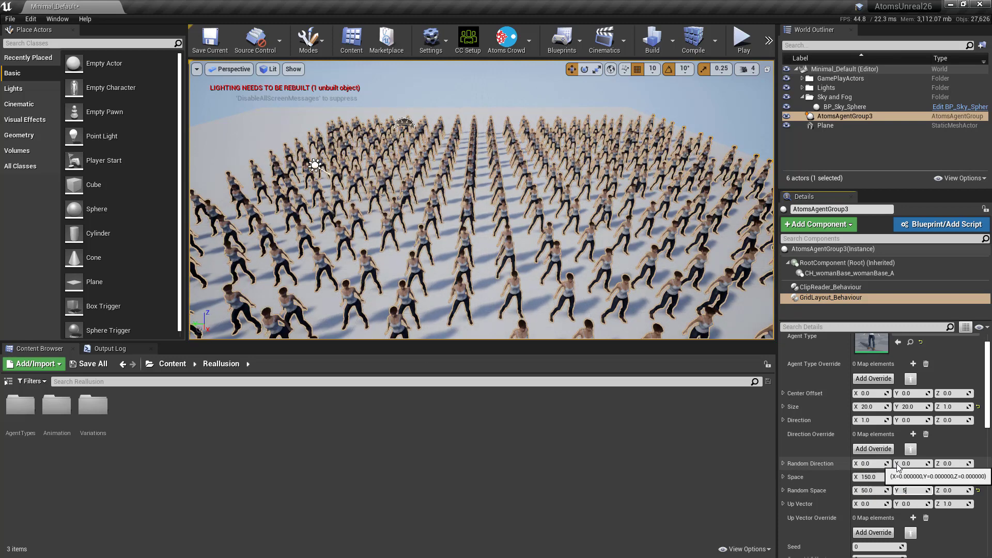
type("50")
key("Return")
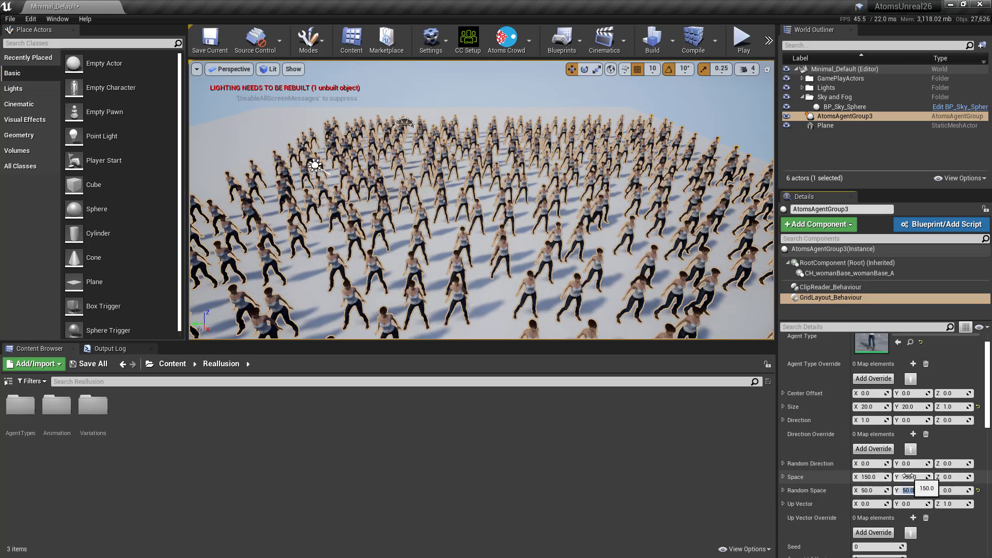
type("10")
key("Tab")
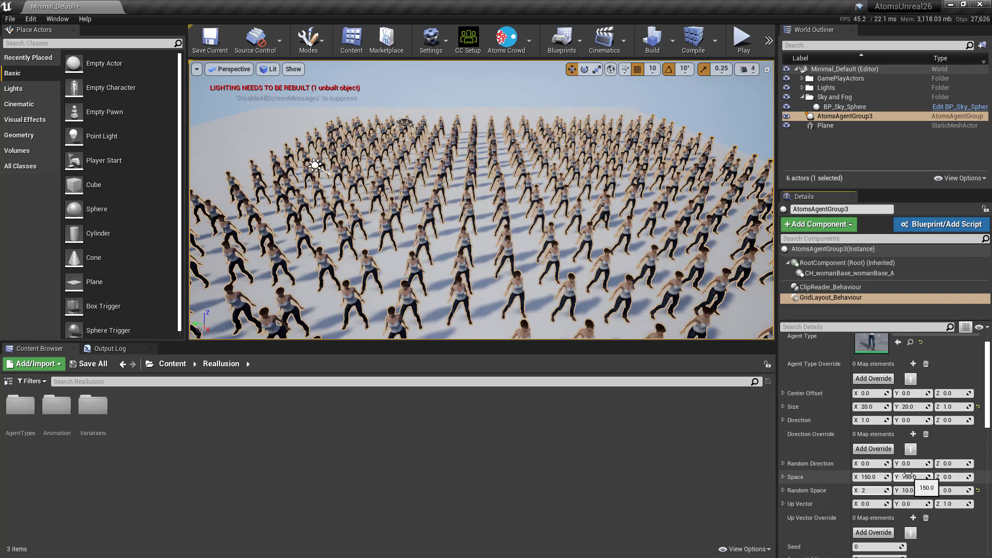
right_click_drag(516, 232, 598, 269)
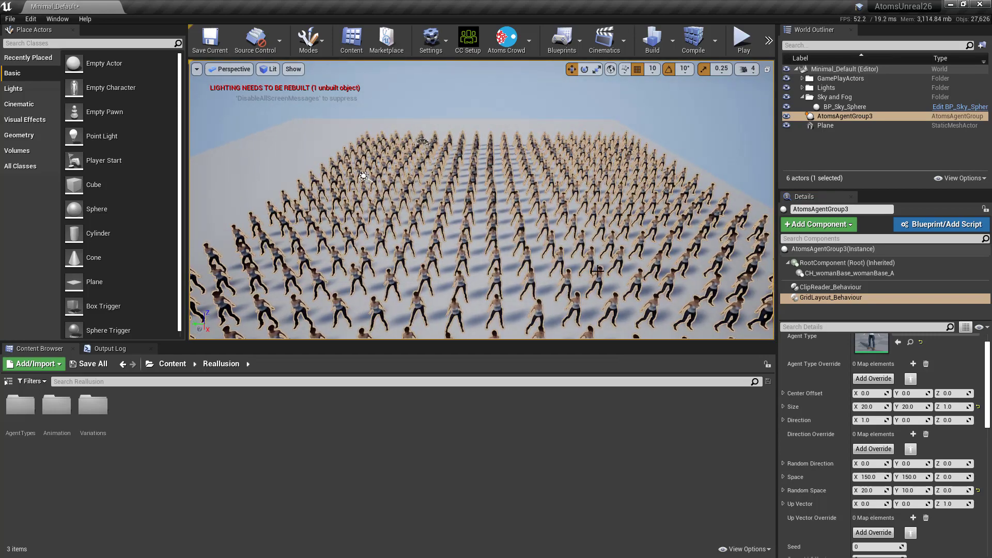
left_click(814, 287)
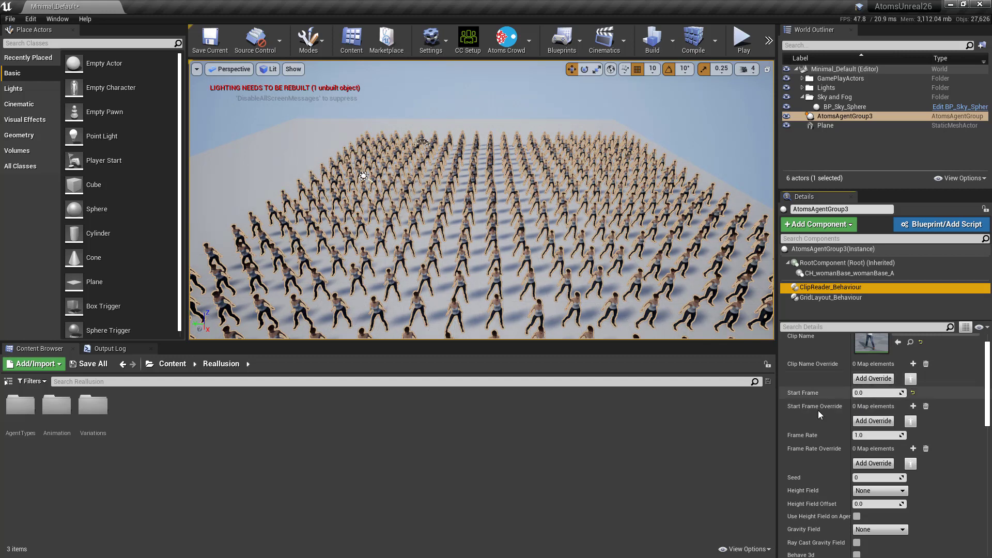
- Randomize every agent's Start Frame Override between 0 and 30
left_click(911, 422)
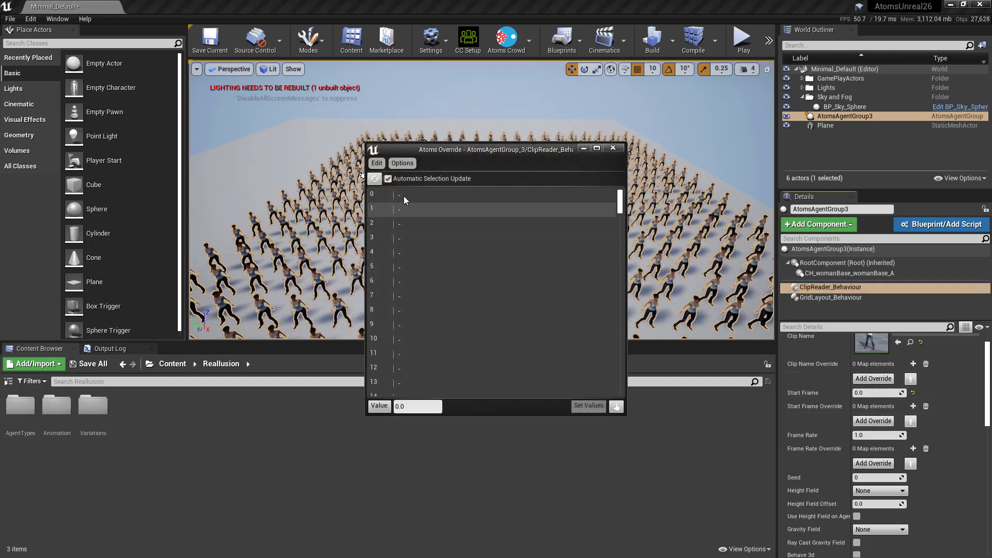
left_click(375, 162)
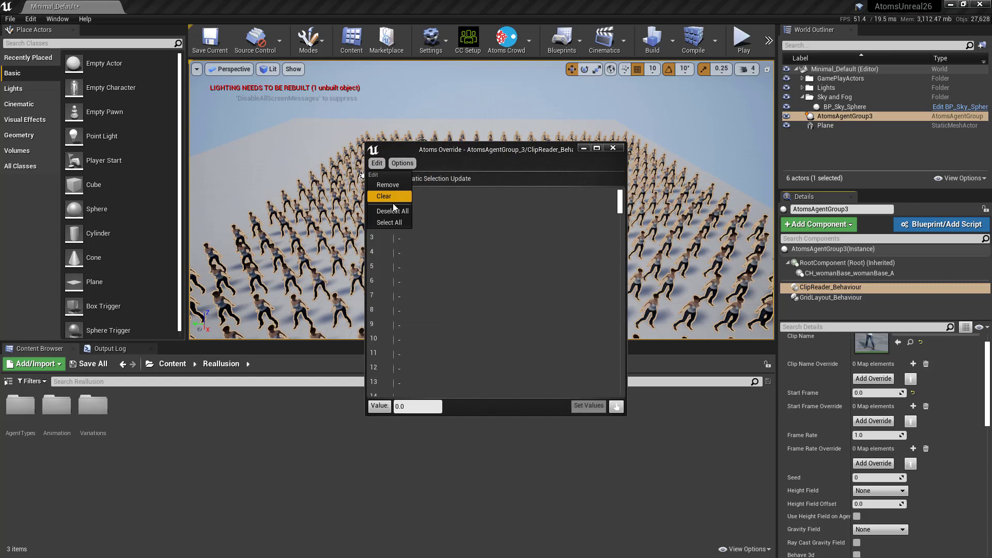
left_click(393, 222)
left_click_drag(436, 151, 163, 200)
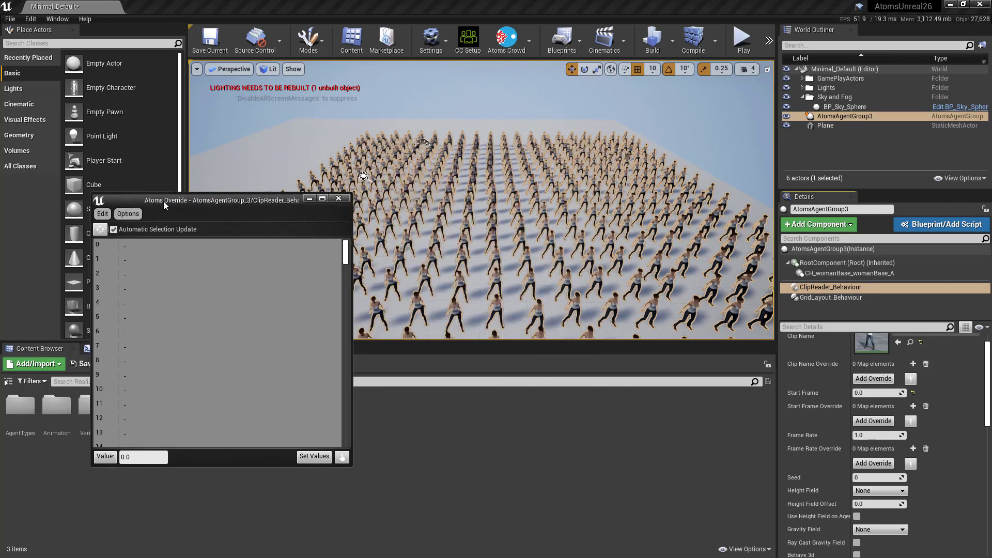
left_click(108, 457)
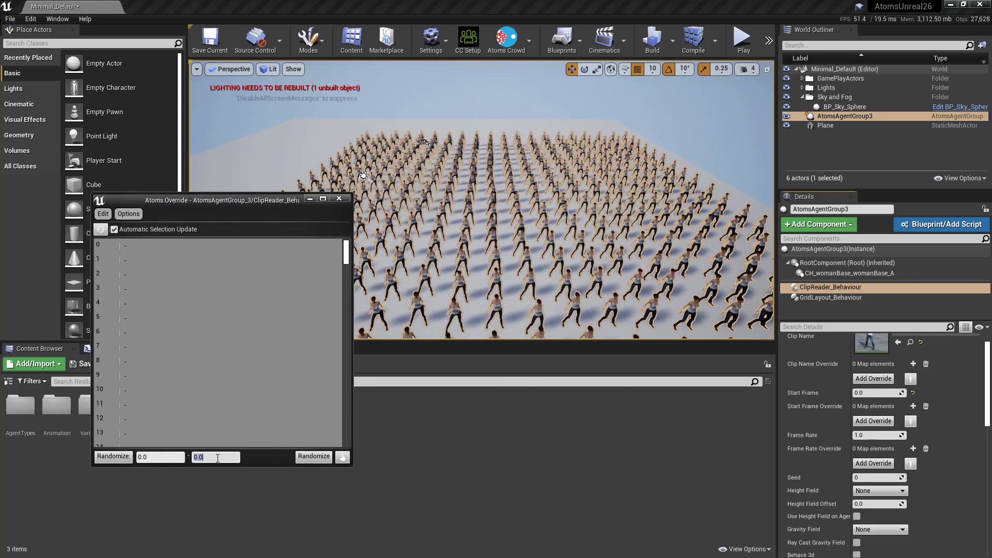
left_click(309, 456)
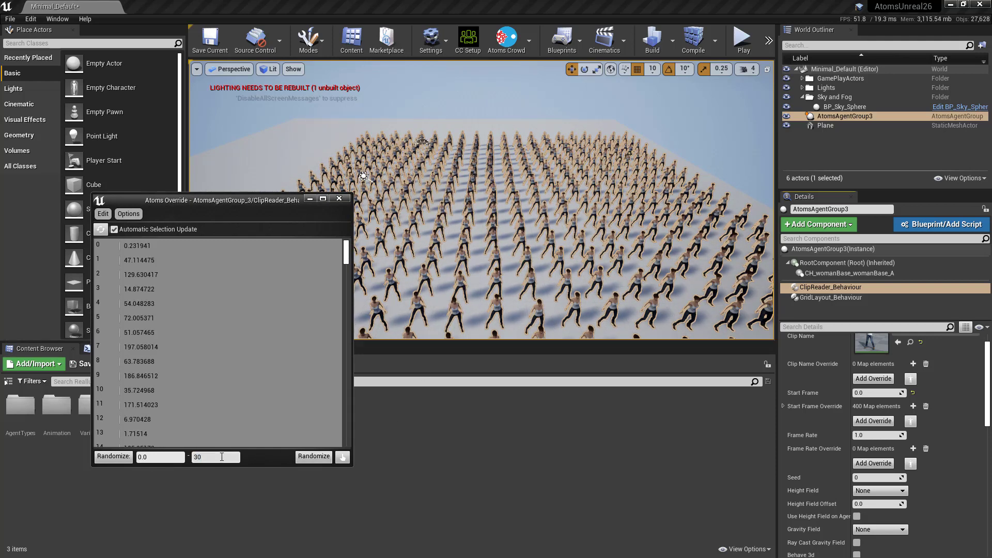
left_click(310, 458)
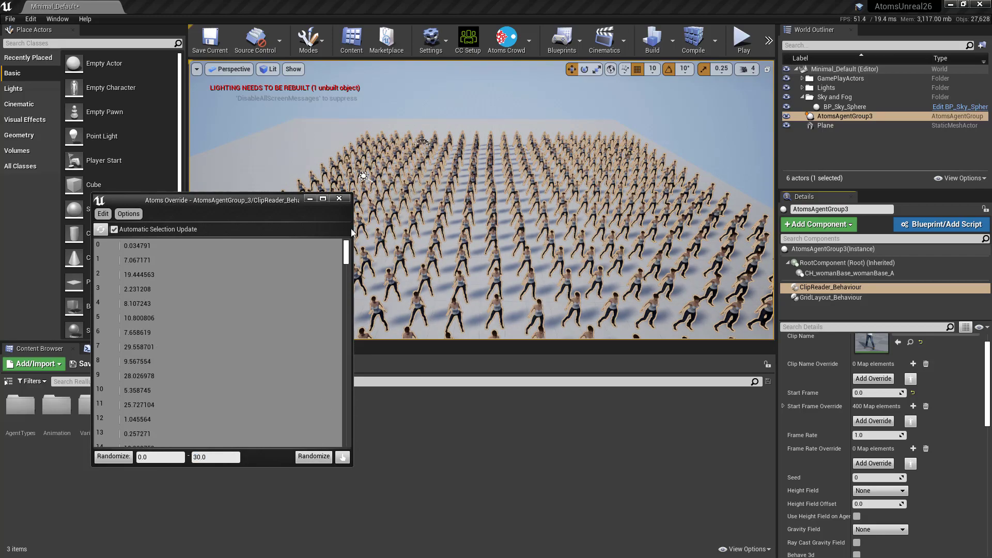
left_click(339, 199)
- Play-test the level twice to preview the staggered dancing crowd
left_click(743, 41)
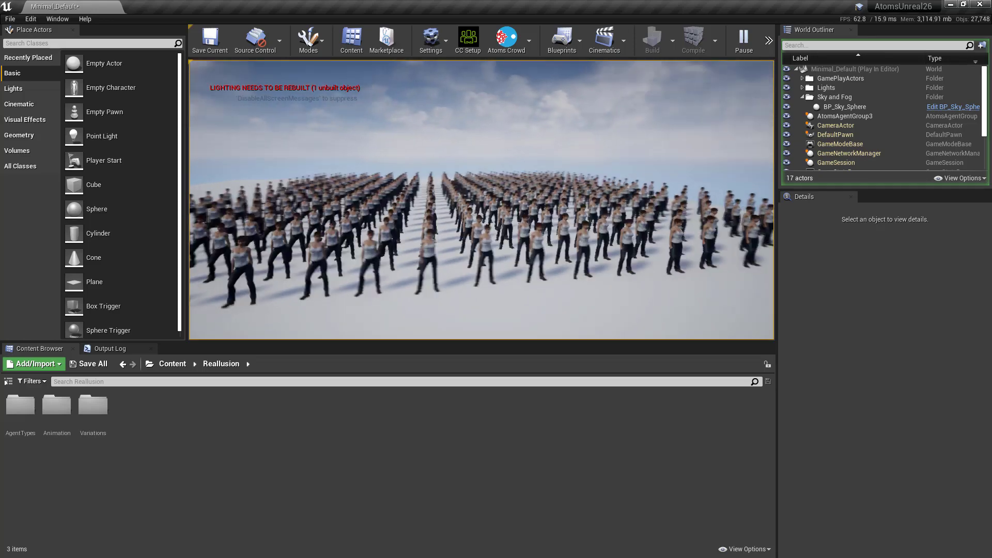
key("Escape")
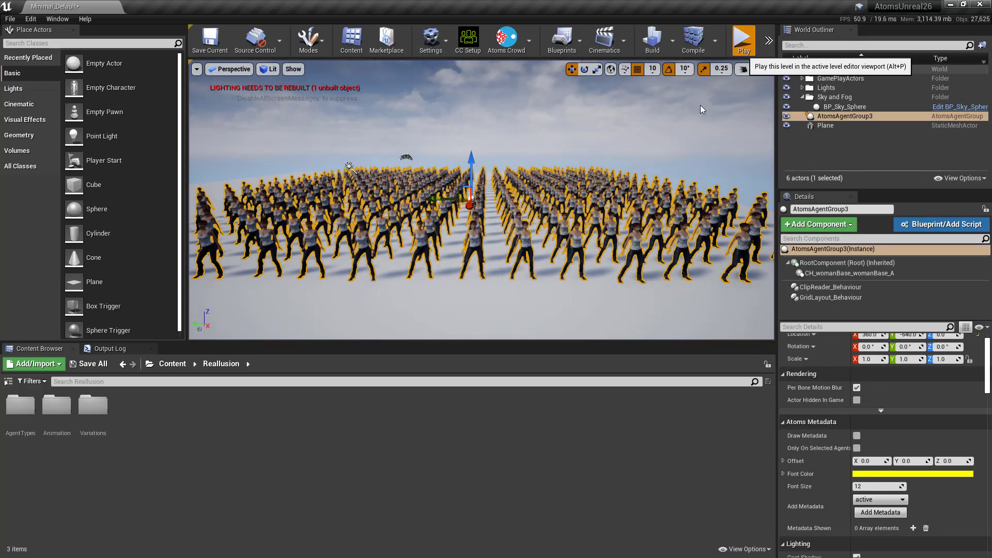
left_click(742, 40)
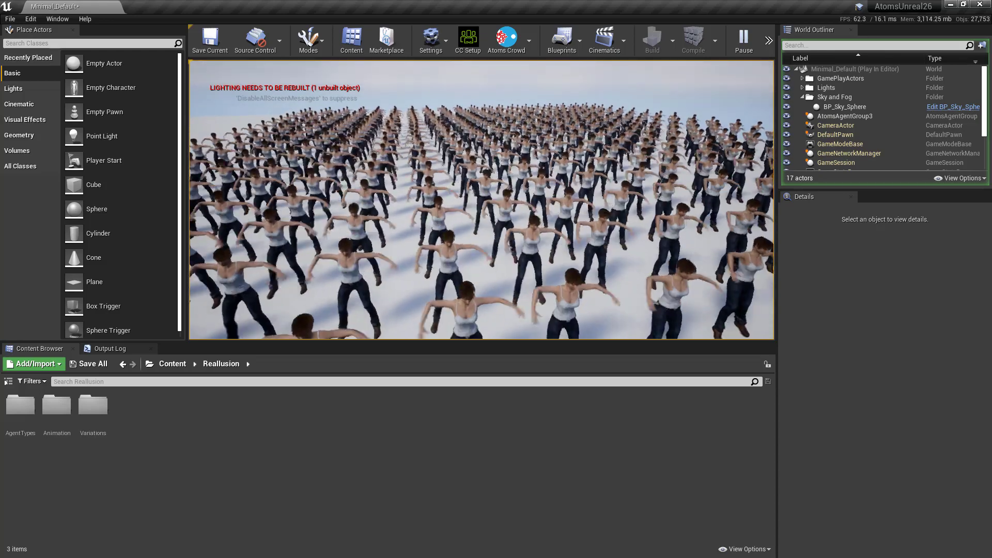
key("Escape")
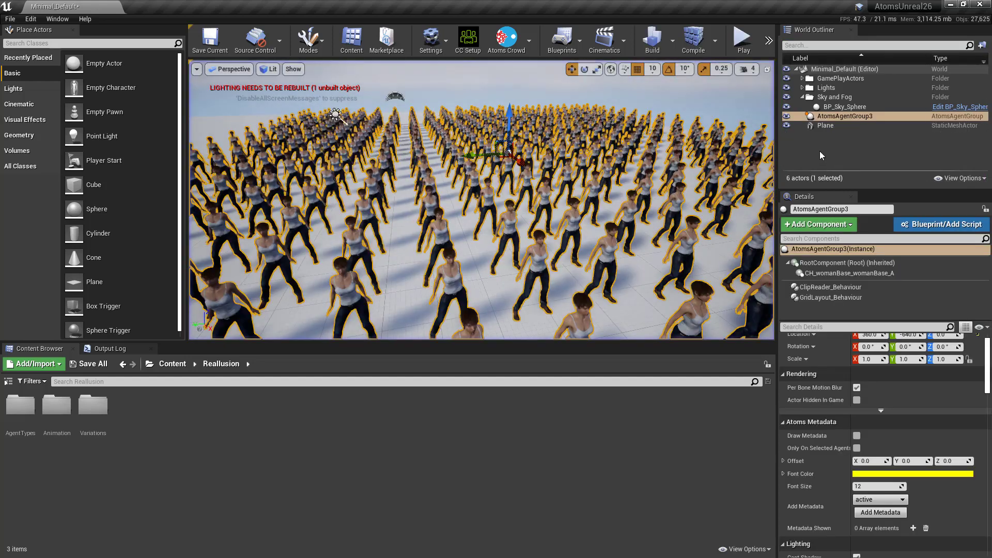
- Show the GridLayout_Behaviour settings for agent type, size and spacing, then glance at the Atoms Crowd menu
left_click(831, 297)
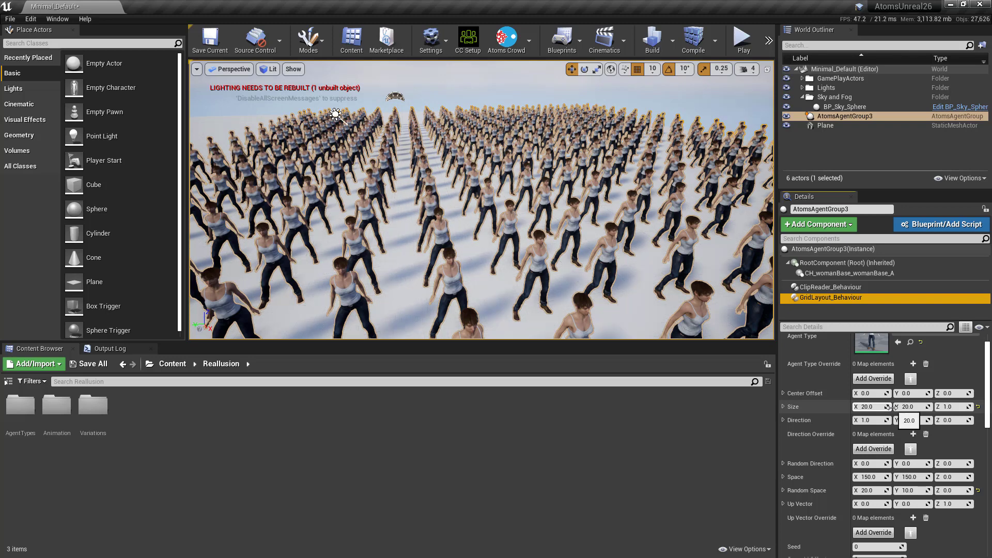
left_click(506, 39)
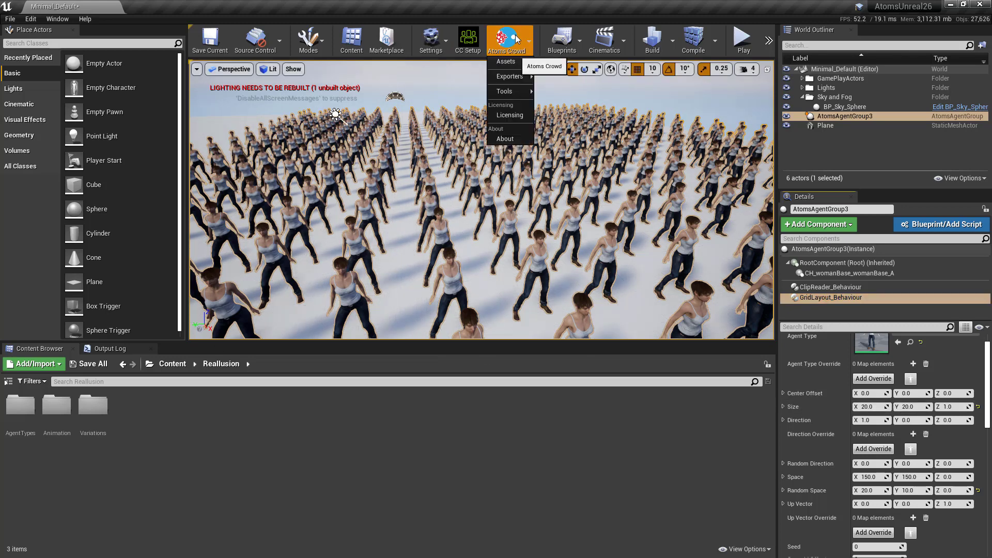
mouse_move(517, 77)
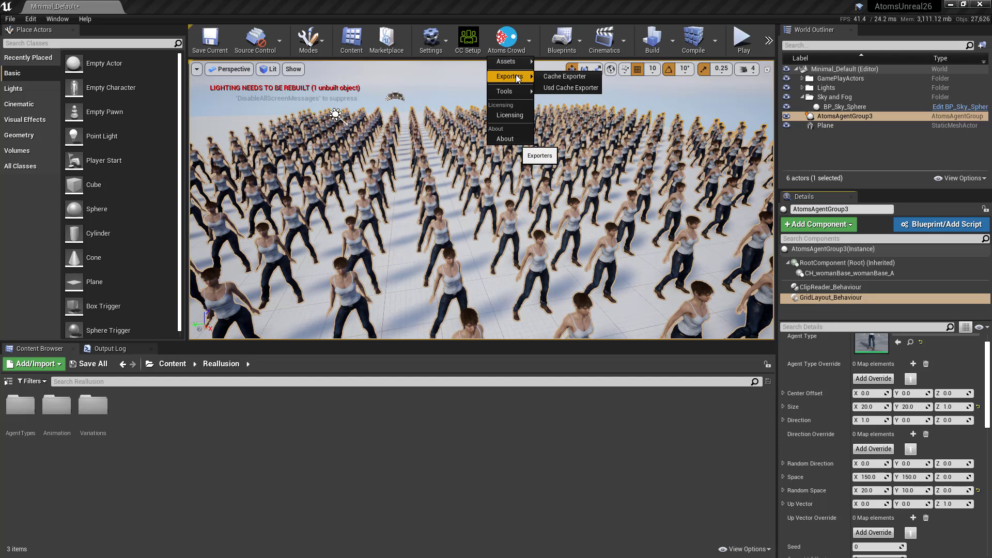
left_click(294, 434)
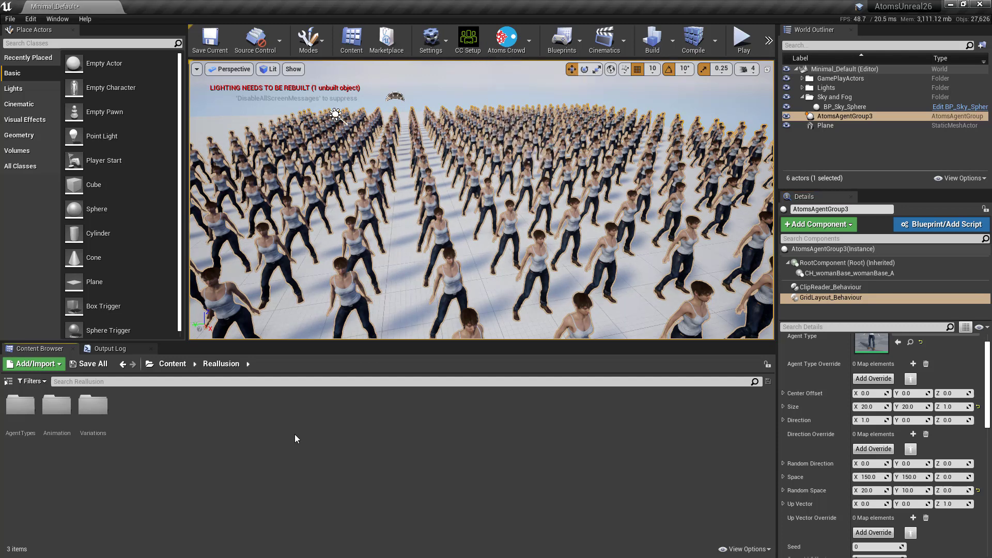
- Browse into the Reallusion content folder and look through the Atoms Crowd commands without creating anything
left_click(169, 365)
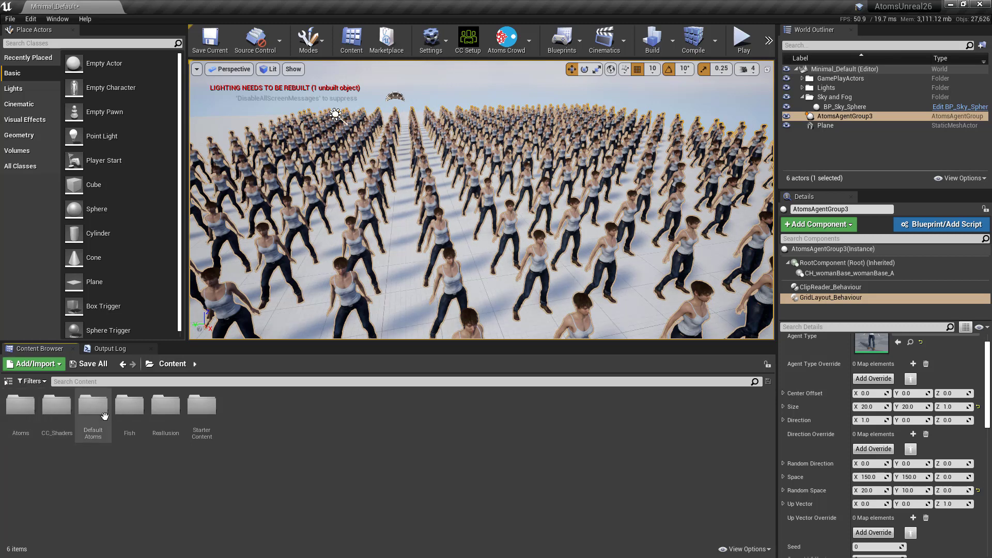
double_click(166, 409)
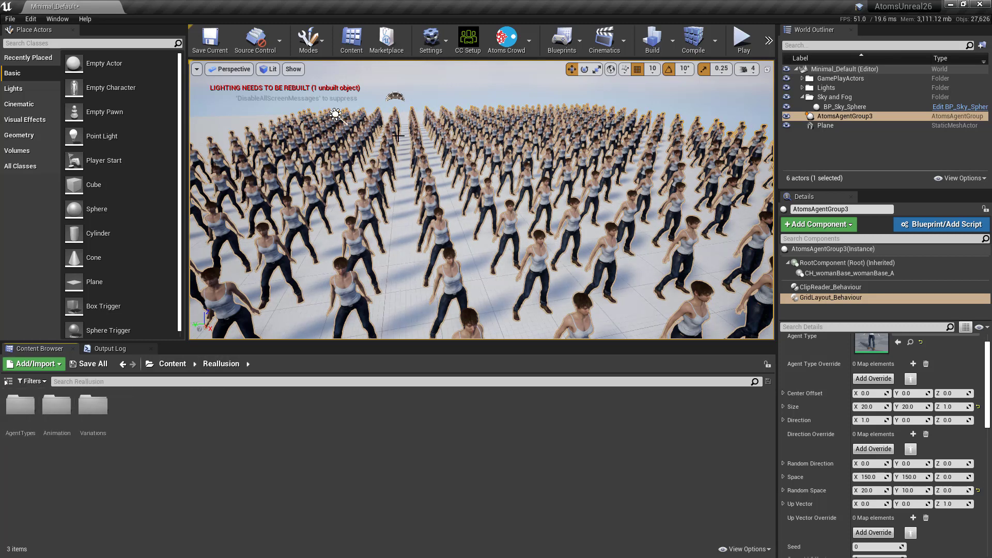
left_click(530, 46)
mouse_move(513, 64)
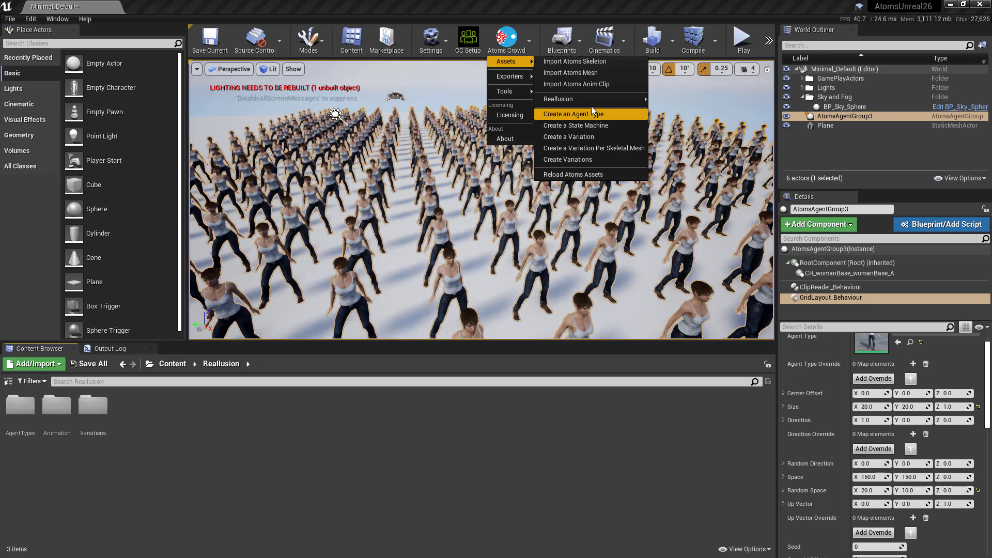
mouse_move(591, 100)
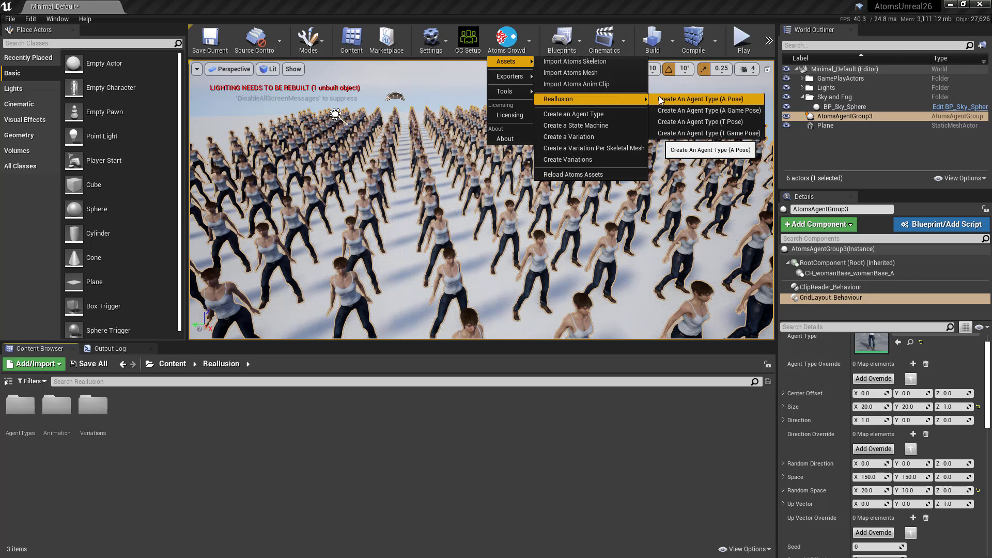
left_click(442, 506)
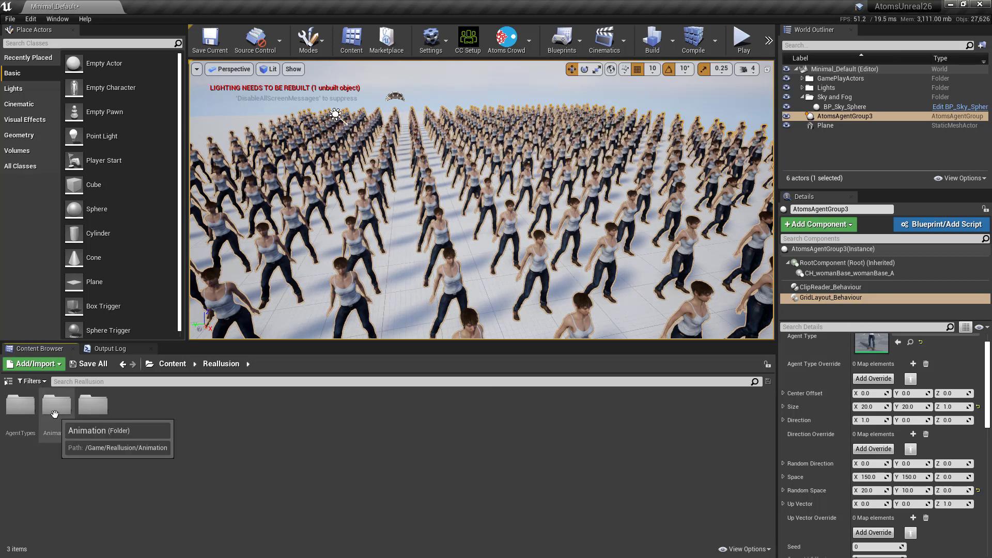
- In Reallusion/Variations, select the woman1 and woman2 skeletal meshes
left_click(89, 412)
double_click(89, 412)
scroll(104, 454, "down", 5)
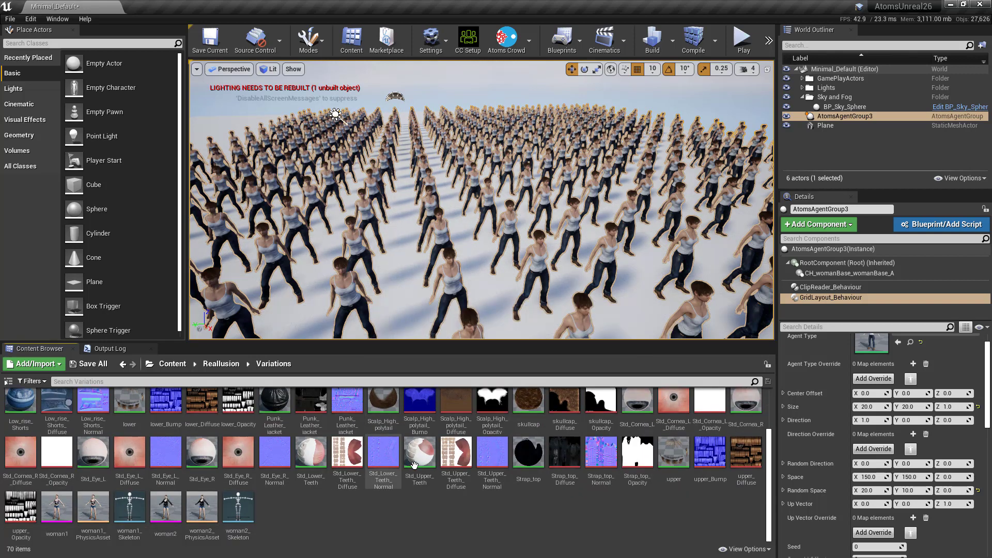
left_click(162, 509)
left_click(56, 509, "ctrl")
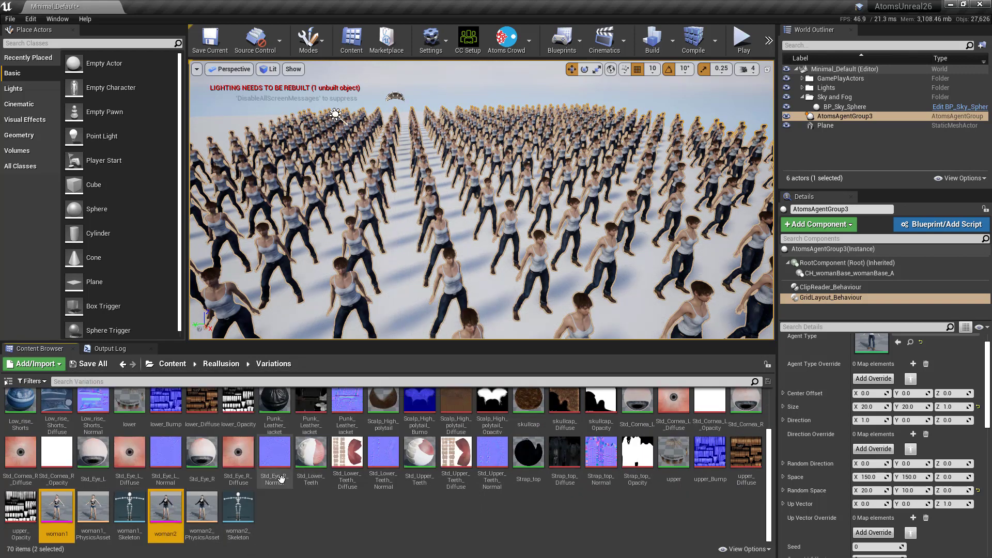
- Create a Variation Per Skeletal Mesh, producing V_woman1 and V_woman2
left_click(520, 42)
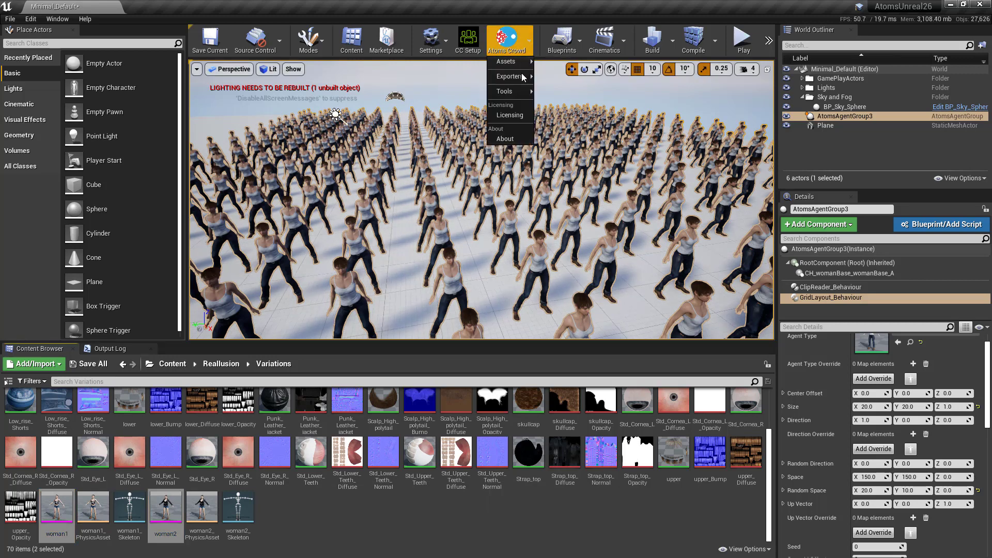
mouse_move(509, 91)
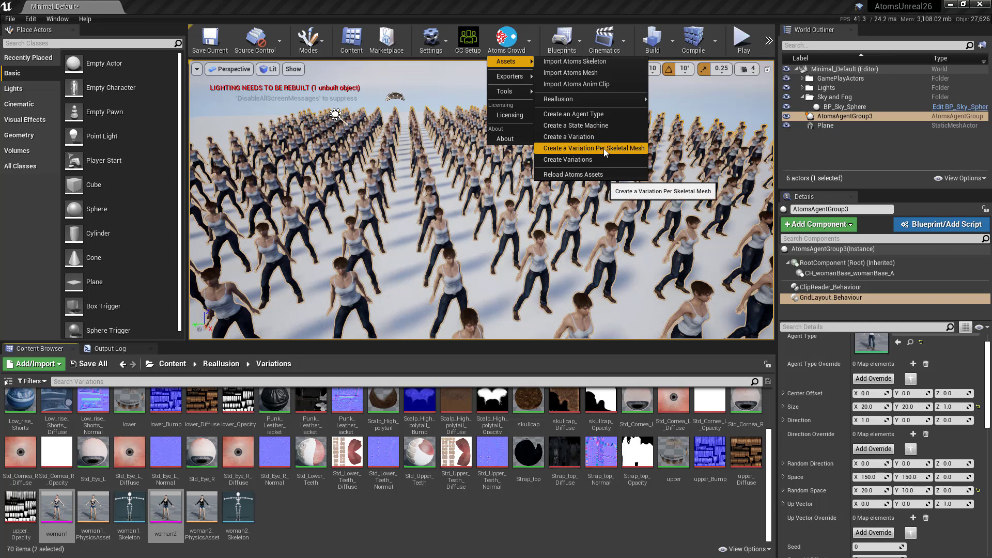
left_click(604, 148)
left_click(551, 394)
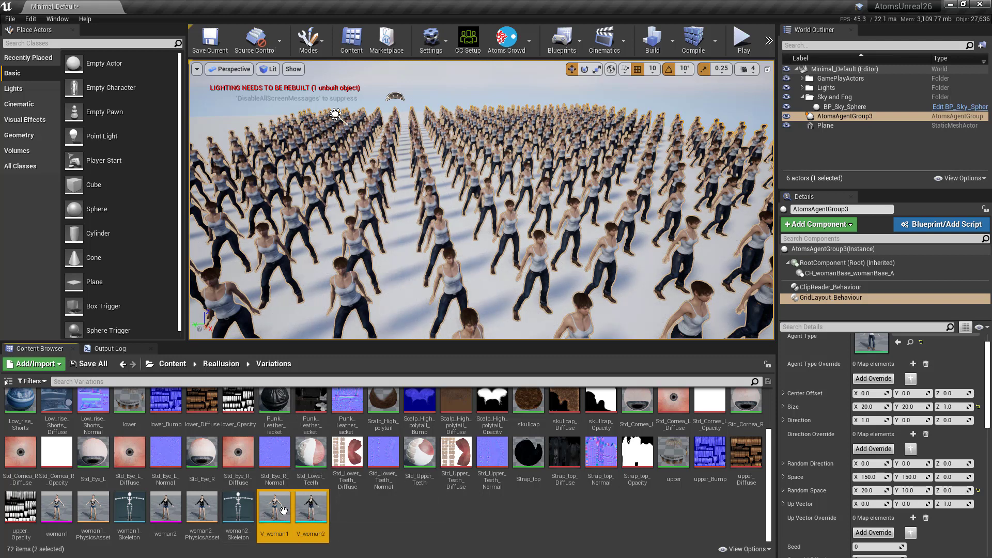
left_click(529, 39)
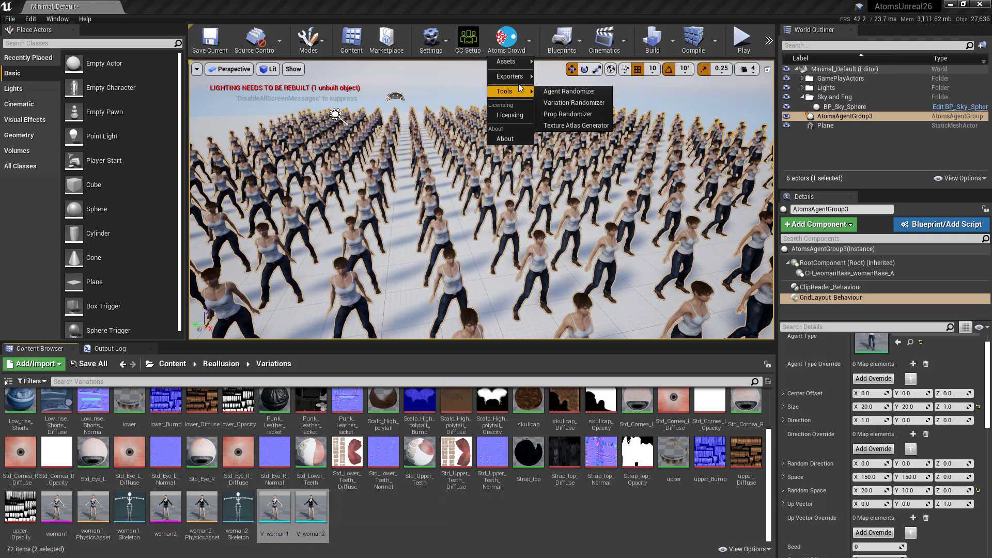
mouse_move(516, 62)
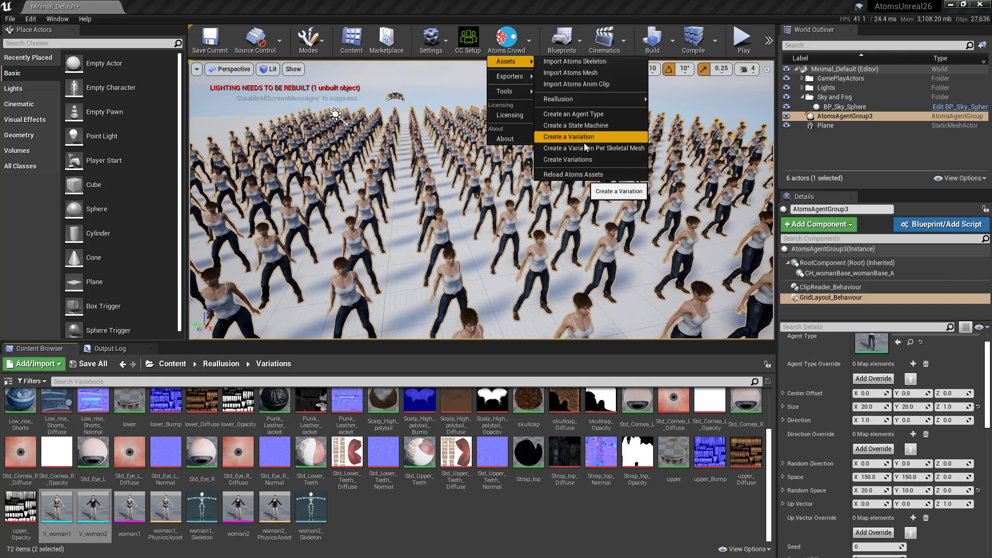
- Create a variations asset from V_woman1 and V_woman2 for agent type AT_womanBase, saved in Variations
left_click(392, 495)
left_click(56, 509)
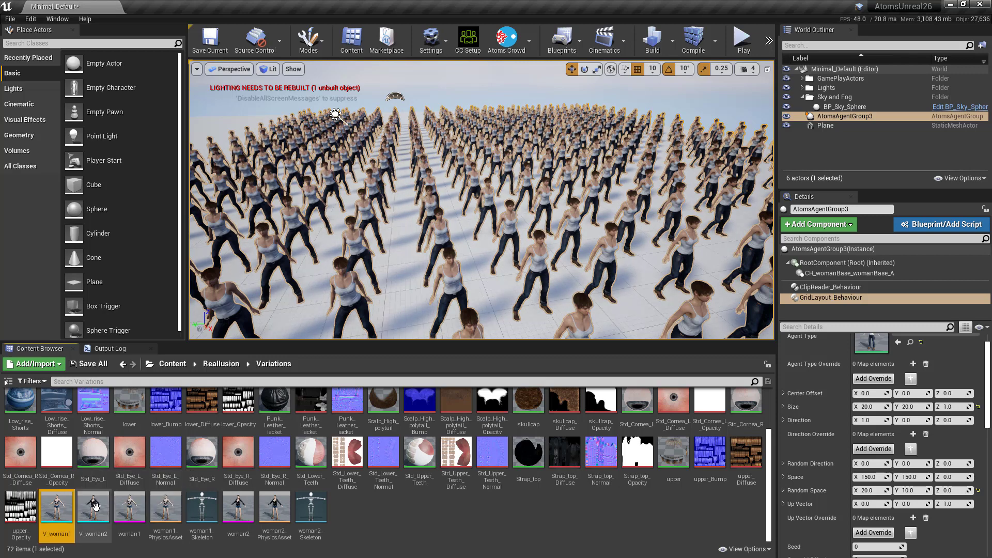
left_click(93, 509, "ctrl")
left_click(508, 41)
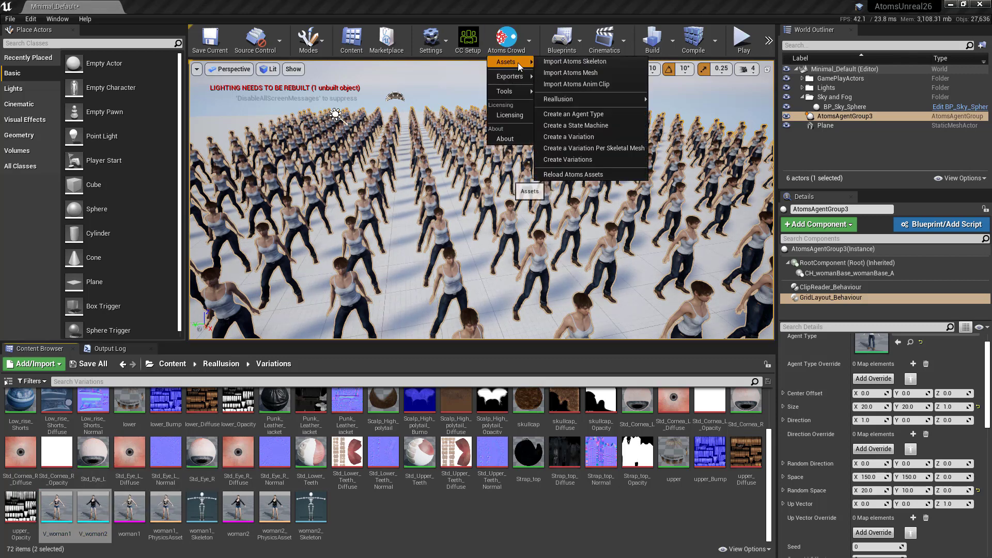
left_click(594, 159)
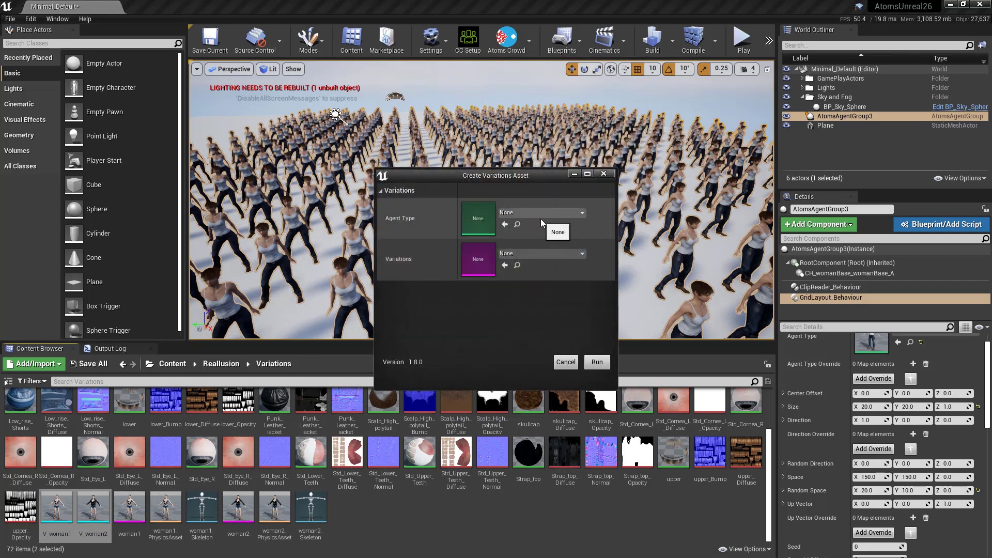
left_click(541, 213)
left_click(551, 320)
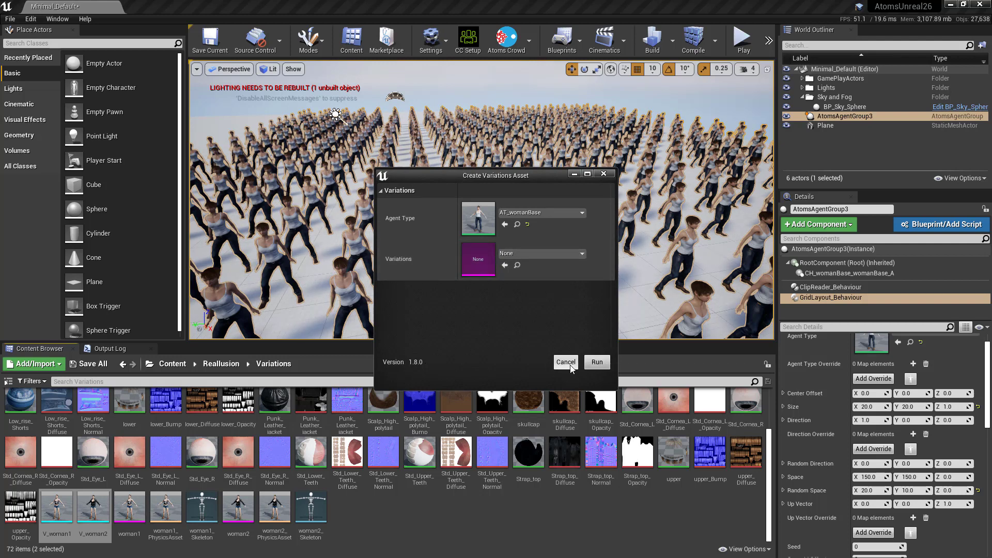
left_click(597, 362)
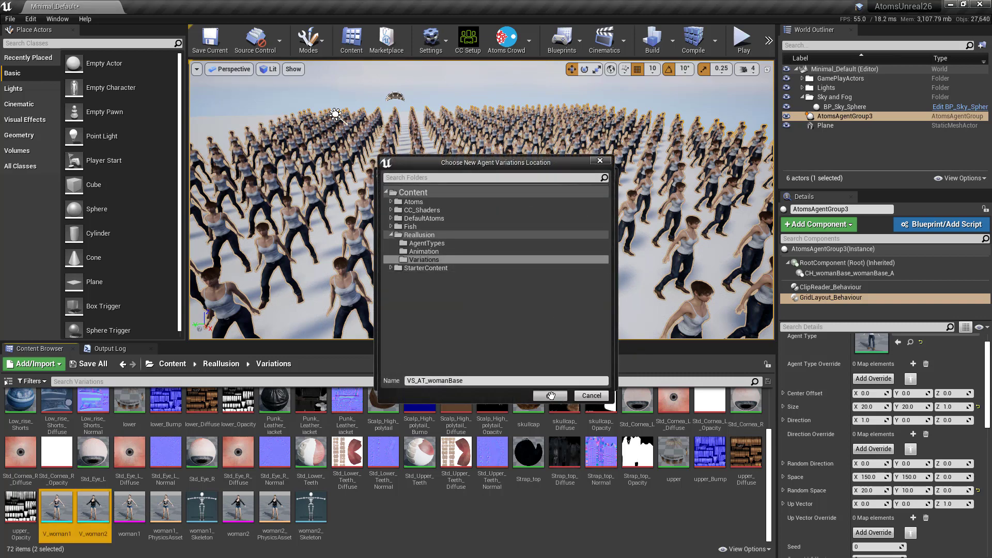
left_click(550, 396)
- Open the new VS_AT_womanBase asset to check its variations, then close it
left_click(346, 511)
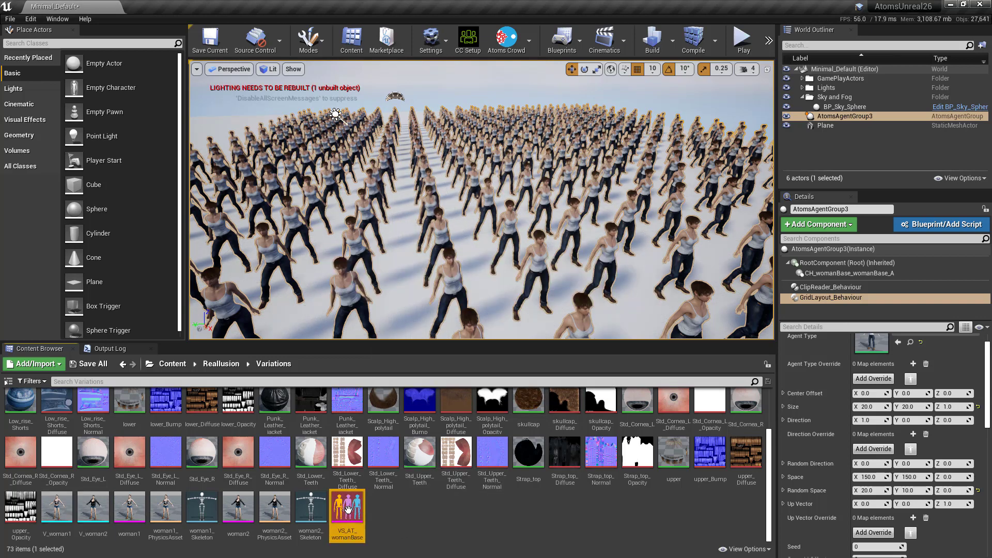
double_click(345, 512)
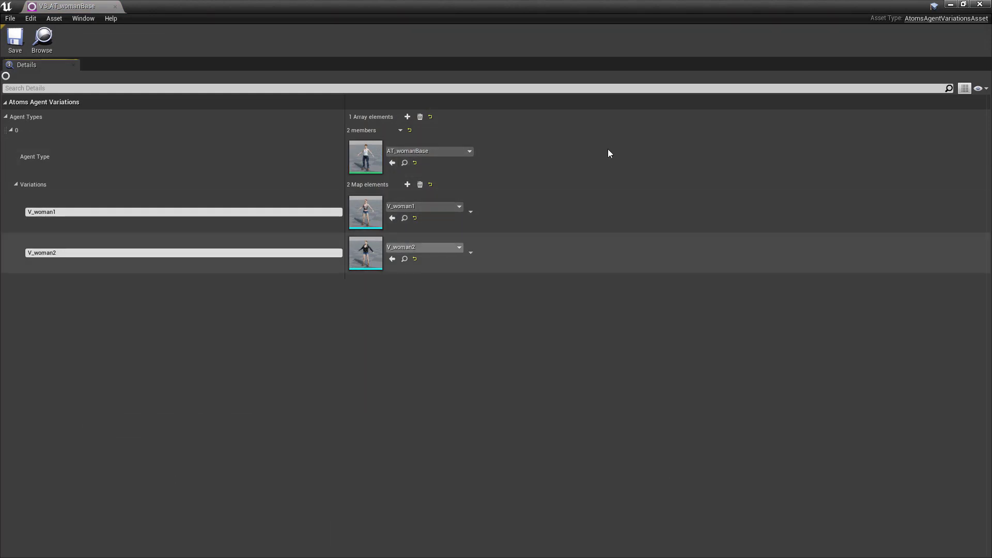
left_click(979, 5)
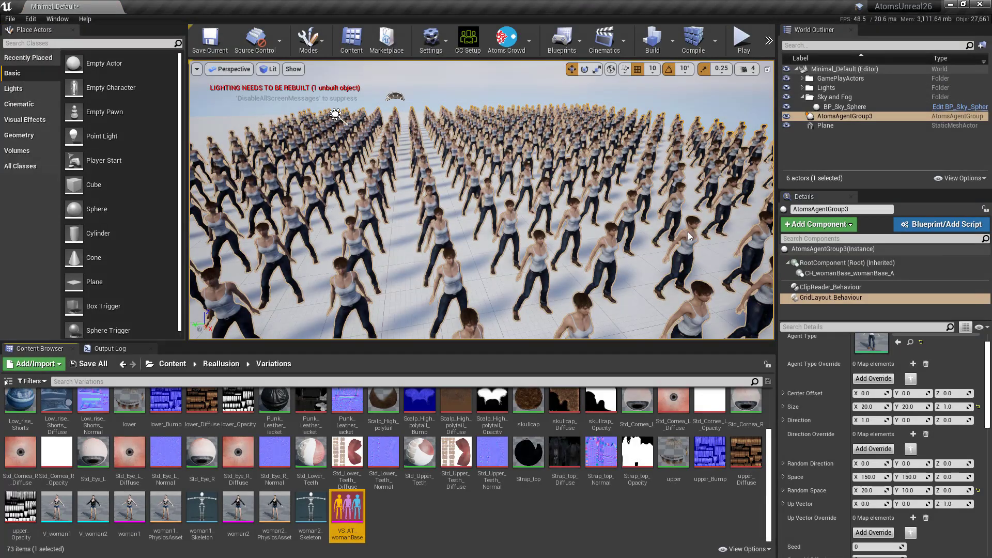
- Select the ATV_womanBase agent variation in the AgentTypes folder
left_click(217, 367)
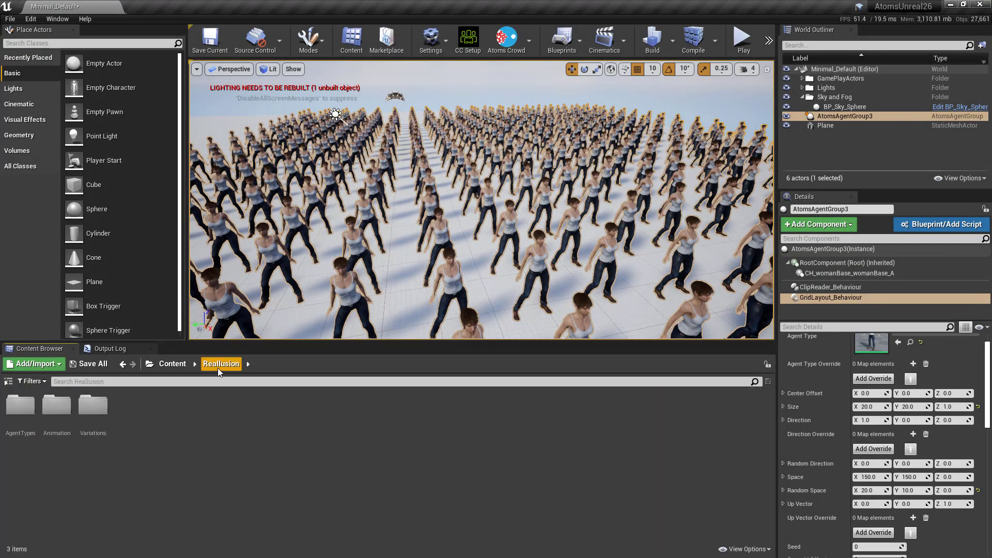
double_click(24, 410)
left_click(58, 425)
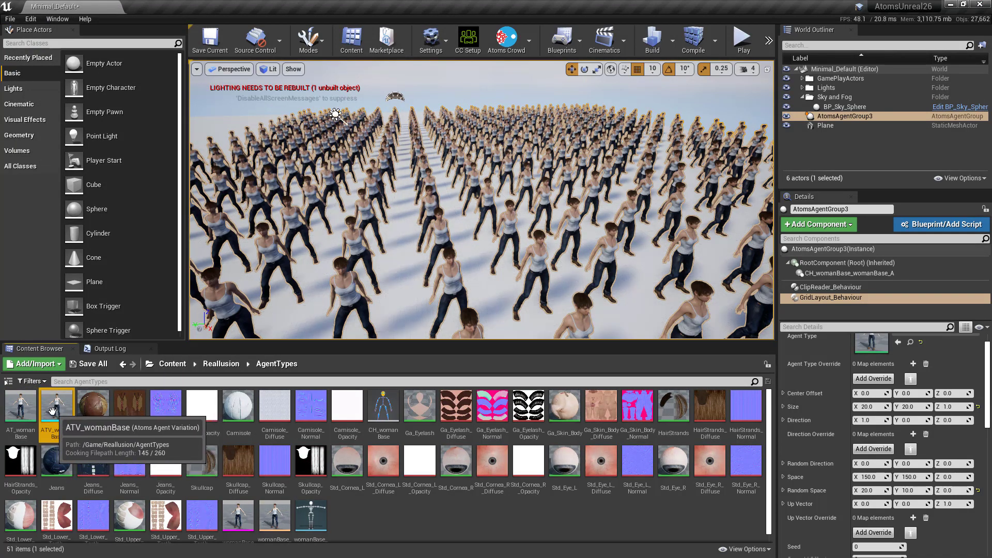
- Run Create Variations with agent type AT_womanBase into the existing VS_AT_womanBase asset
left_click(515, 50)
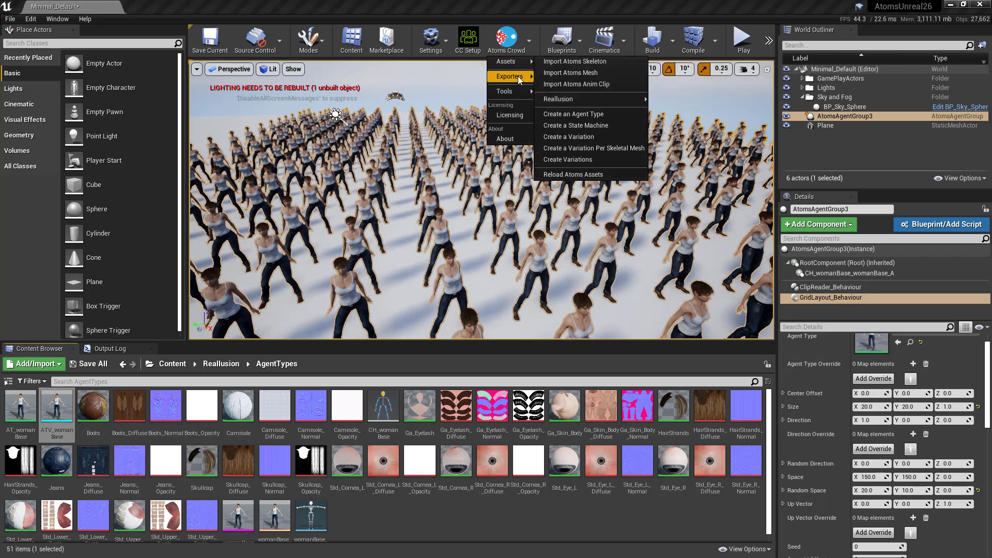
left_click(591, 159)
left_click(532, 213)
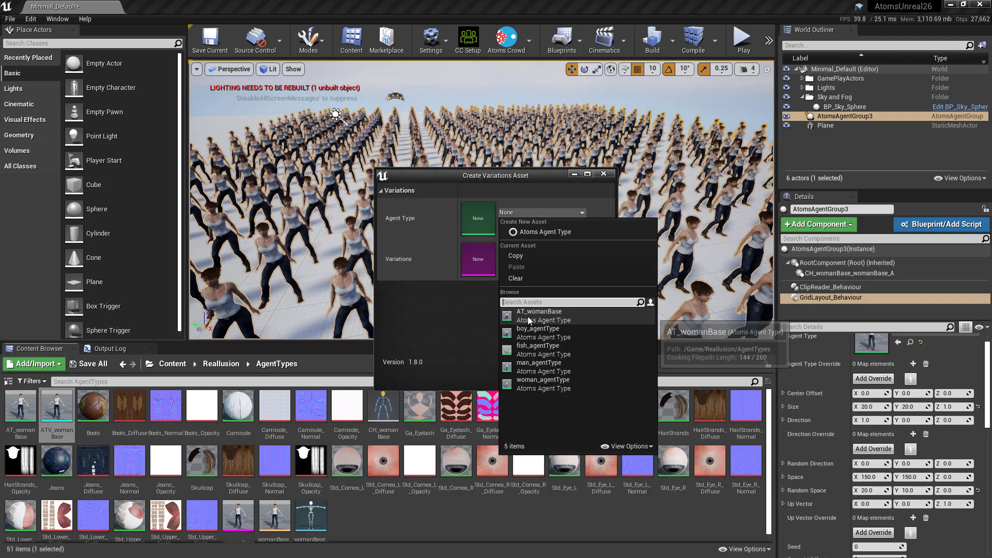
left_click(528, 316)
left_click(539, 253)
left_click(535, 354)
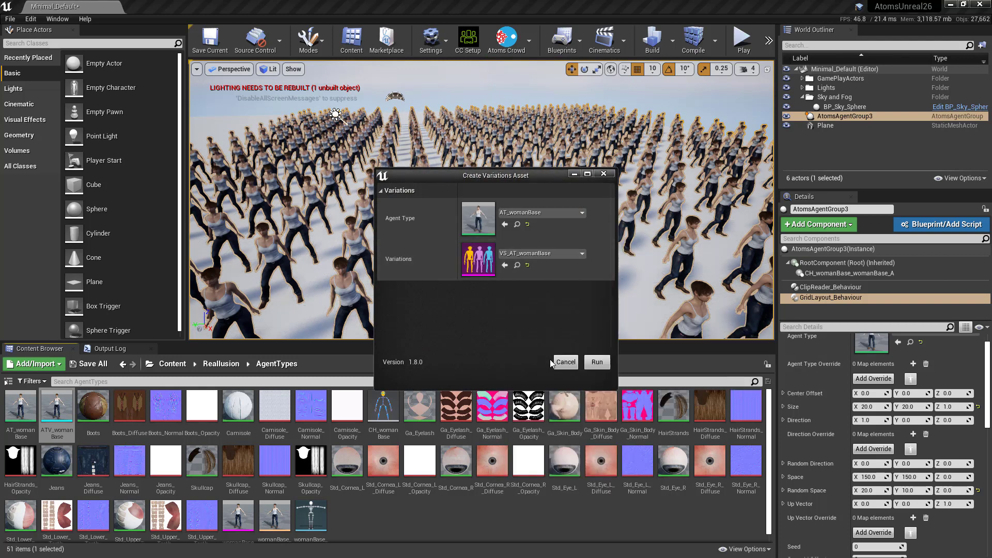
left_click(595, 364)
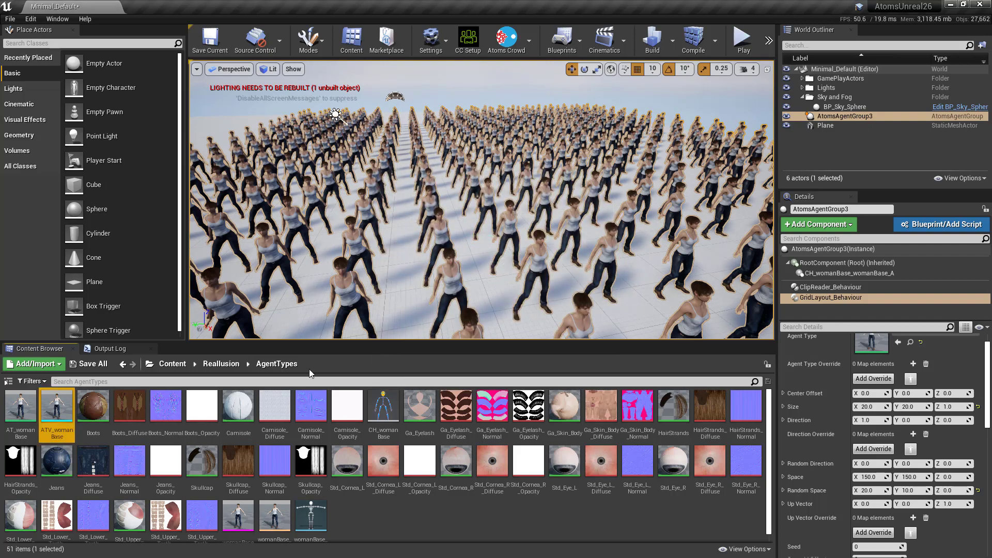
left_click(222, 363)
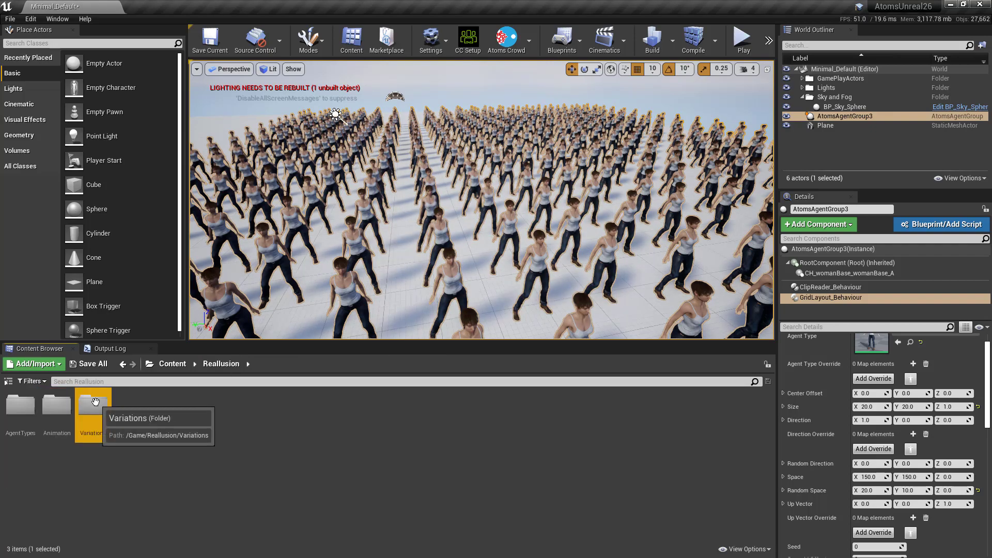
- Assign VS_AT_womanBase to AtomsAgentGroup3's Variation slot by dragging it from the Variations folder
double_click(93, 406)
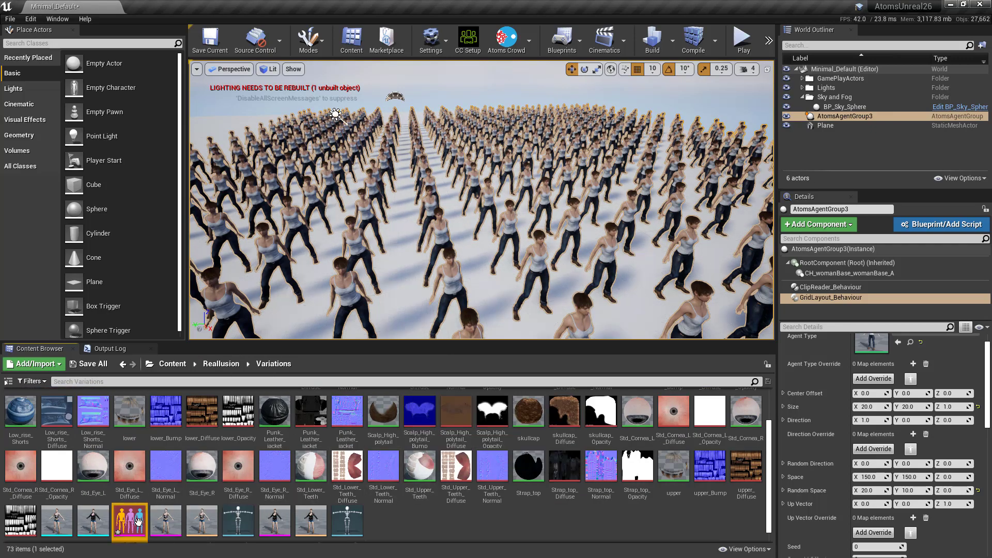
double_click(129, 521)
left_click(831, 250)
scroll(807, 433, "down", 10)
left_click_drag(129, 519, 871, 380)
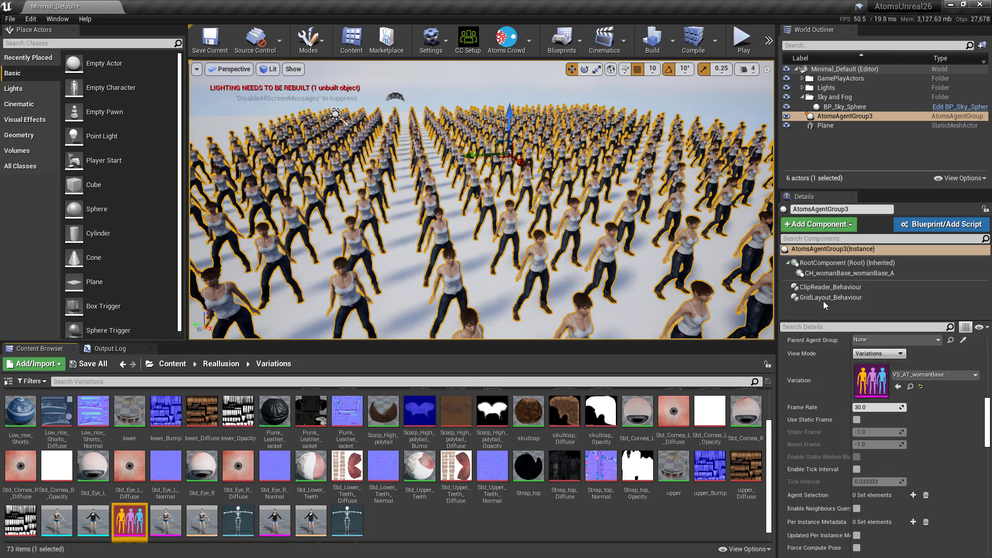
scroll(832, 373, "down", 2)
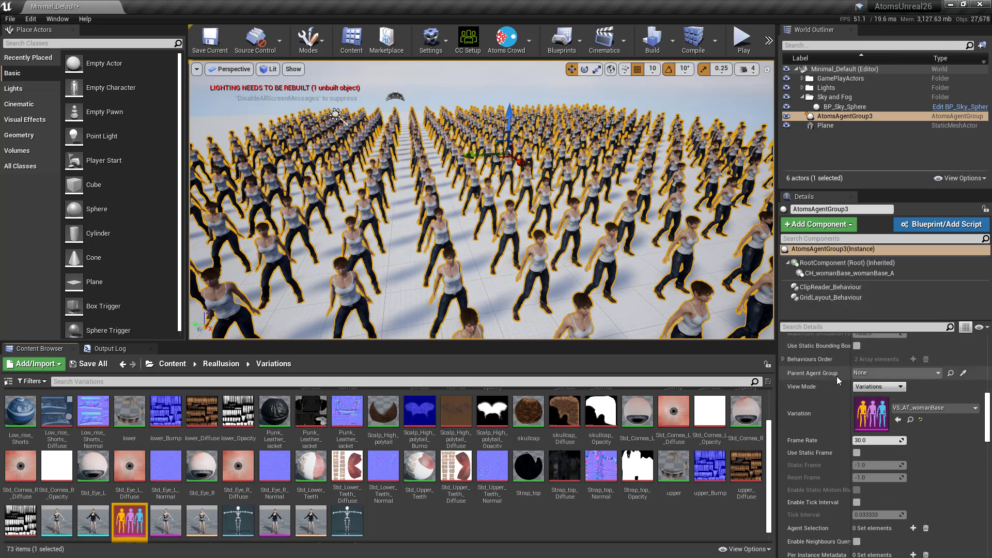
scroll(835, 379, "up", 7)
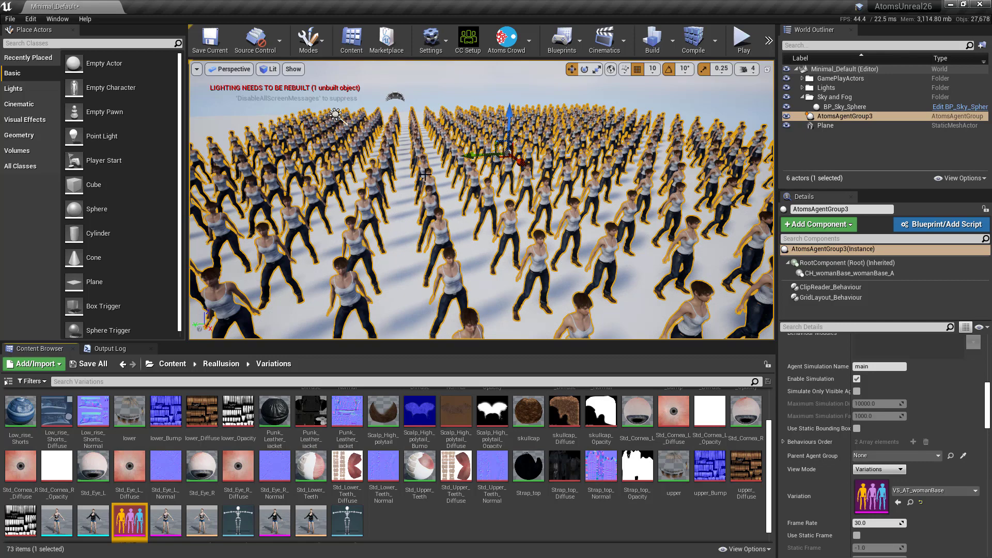
- Randomize outfits with the Variation Randomizer, adding CH_womanBase to its list
left_click(507, 38)
mouse_move(509, 91)
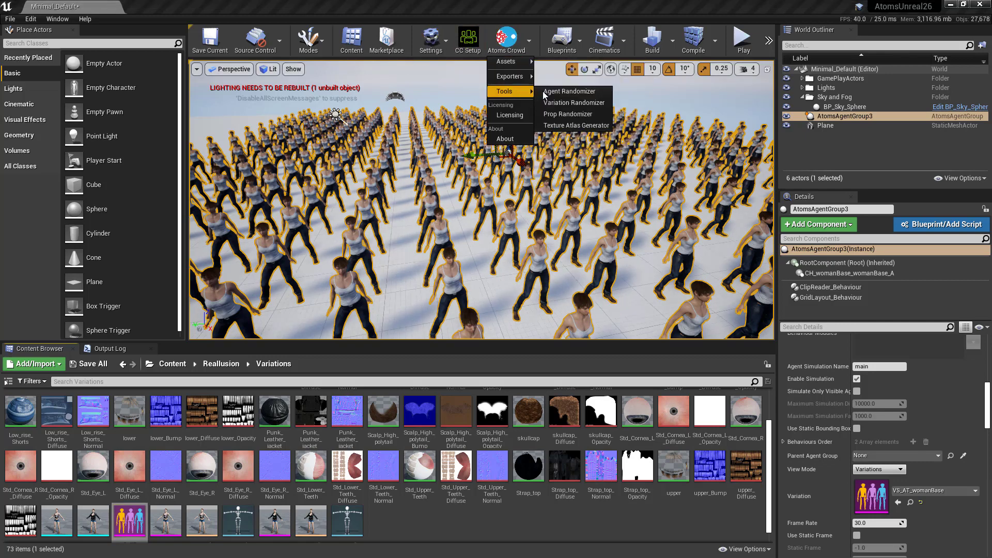
left_click(574, 104)
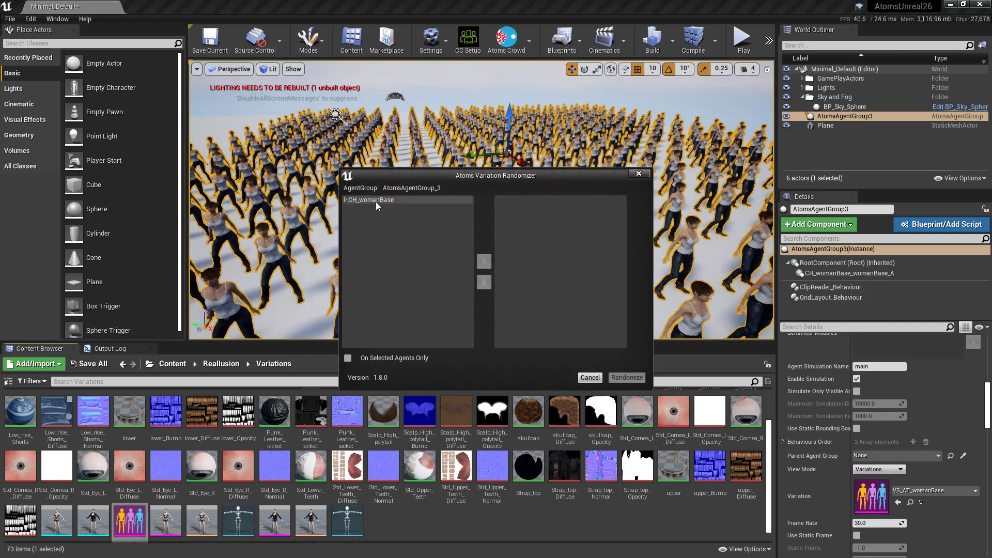
left_click(484, 261)
left_click(626, 377)
- Move the view closer over the crowd and play the level to preview it
scroll(481, 207, "down", 3)
right_click_drag(481, 207, 530, 239)
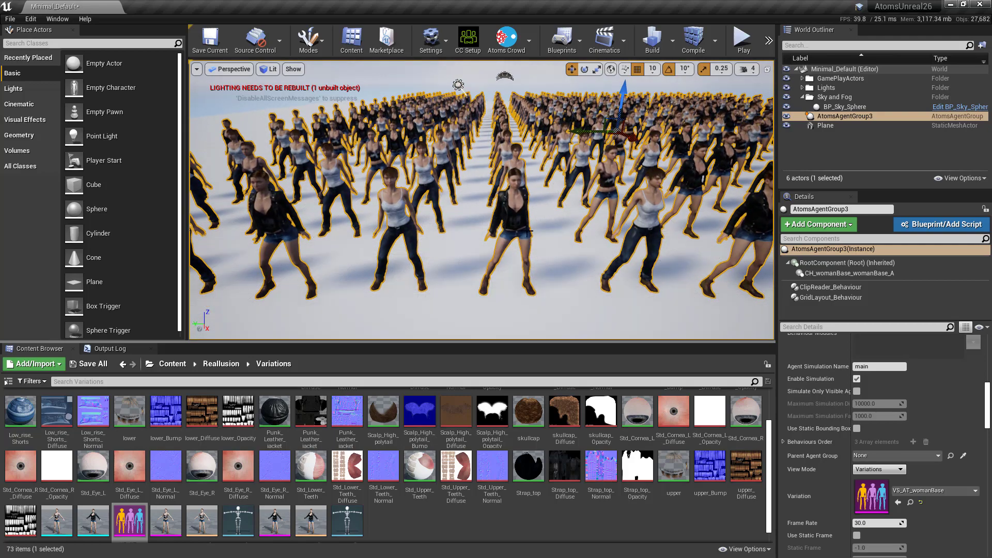
left_click(749, 51)
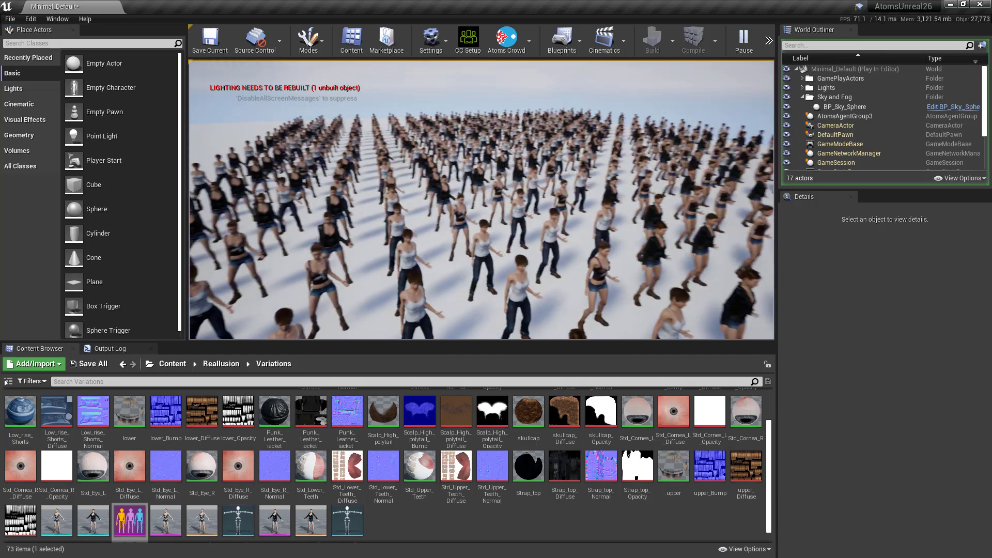
- Stop the Play In Editor preview with Esc and return to the editor viewport
key("Escape")
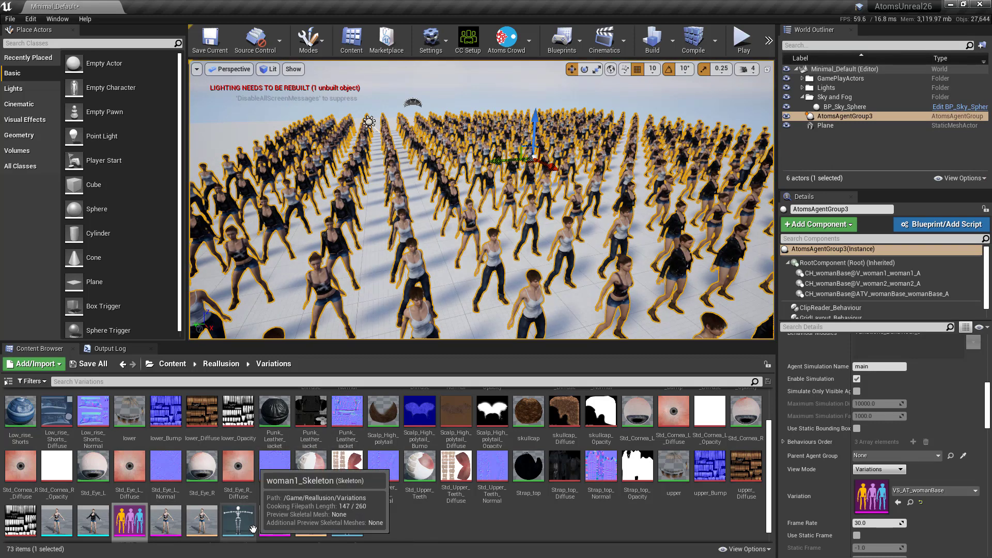
scroll(216, 505, "down", 1)
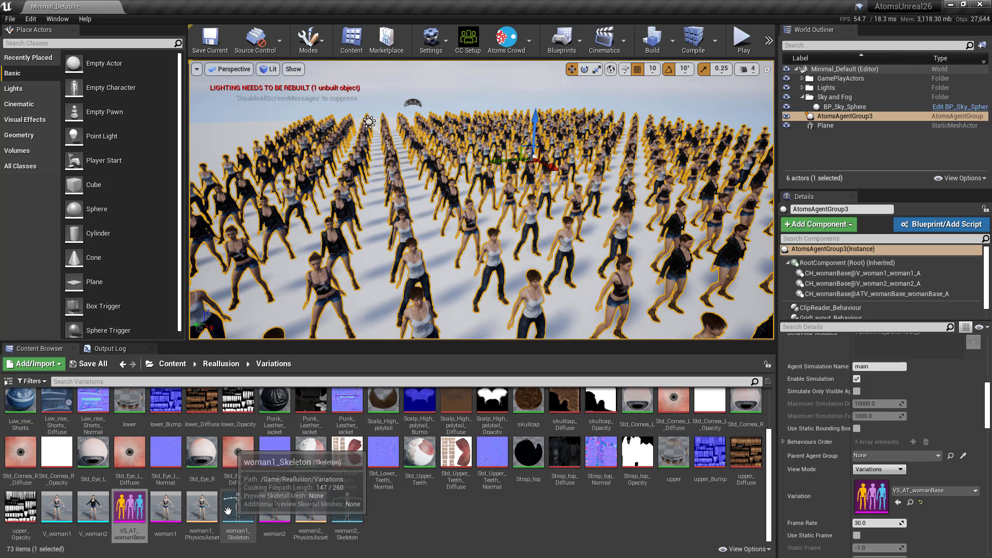